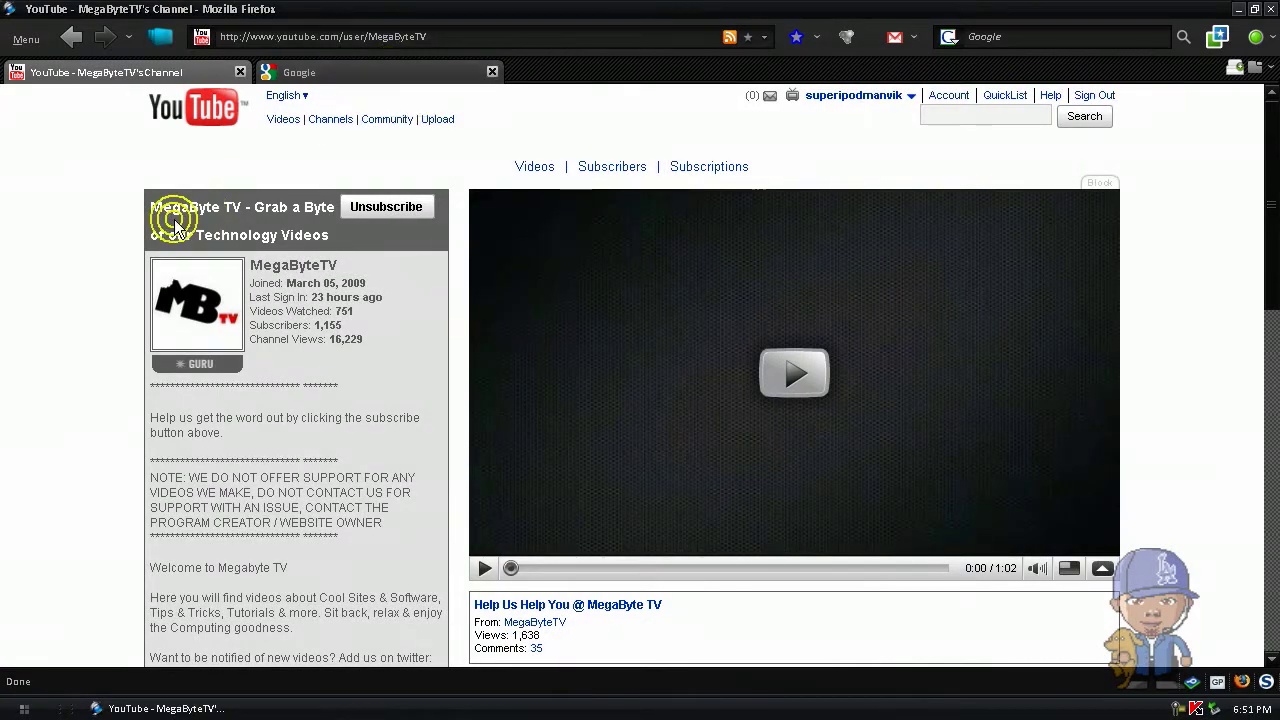
Step: Switch from the YouTube channel page to the plain Google homepage and view it
{"action": "left_click_drag", "start_coordinate": [150, 207], "coordinate": [378, 62]}
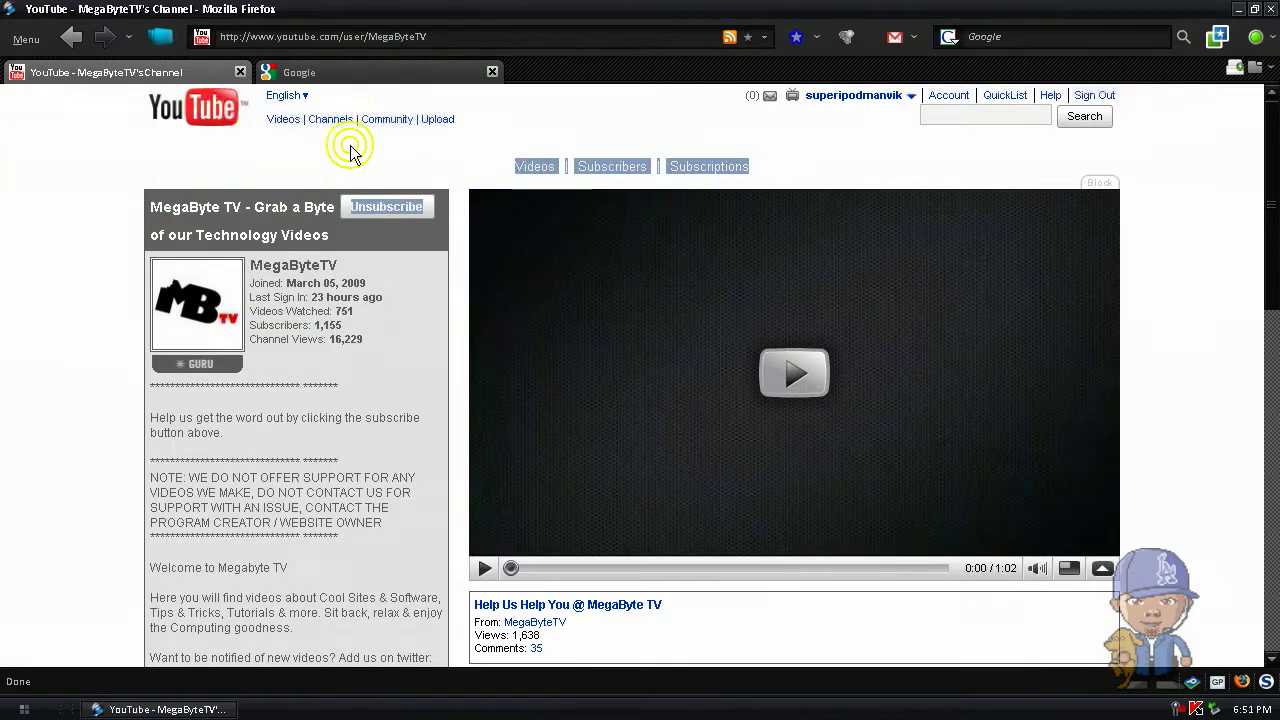
{"action": "left_click", "coordinate": [350, 150]}
{"action": "left_click", "coordinate": [358, 68]}
{"action": "left_click", "coordinate": [1157, 515]}
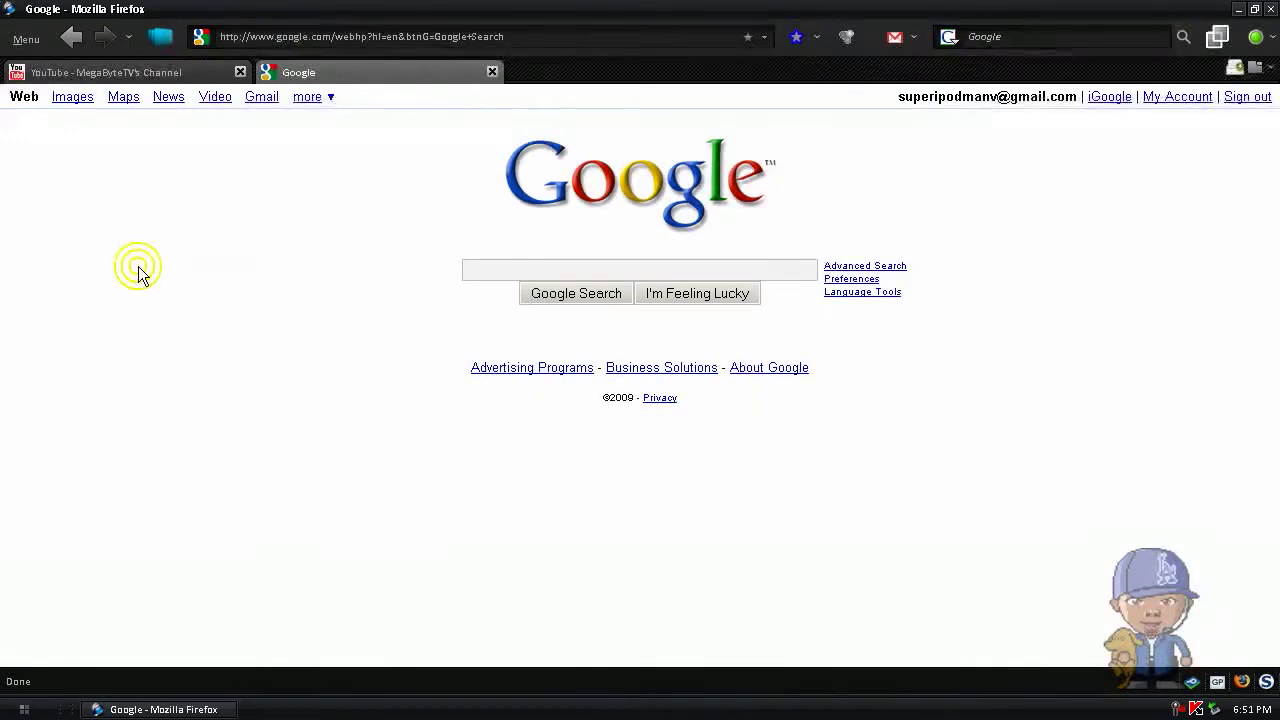
{"action": "left_click_drag", "start_coordinate": [138, 275], "coordinate": [1106, 663]}
{"action": "left_click", "coordinate": [1232, 483]}
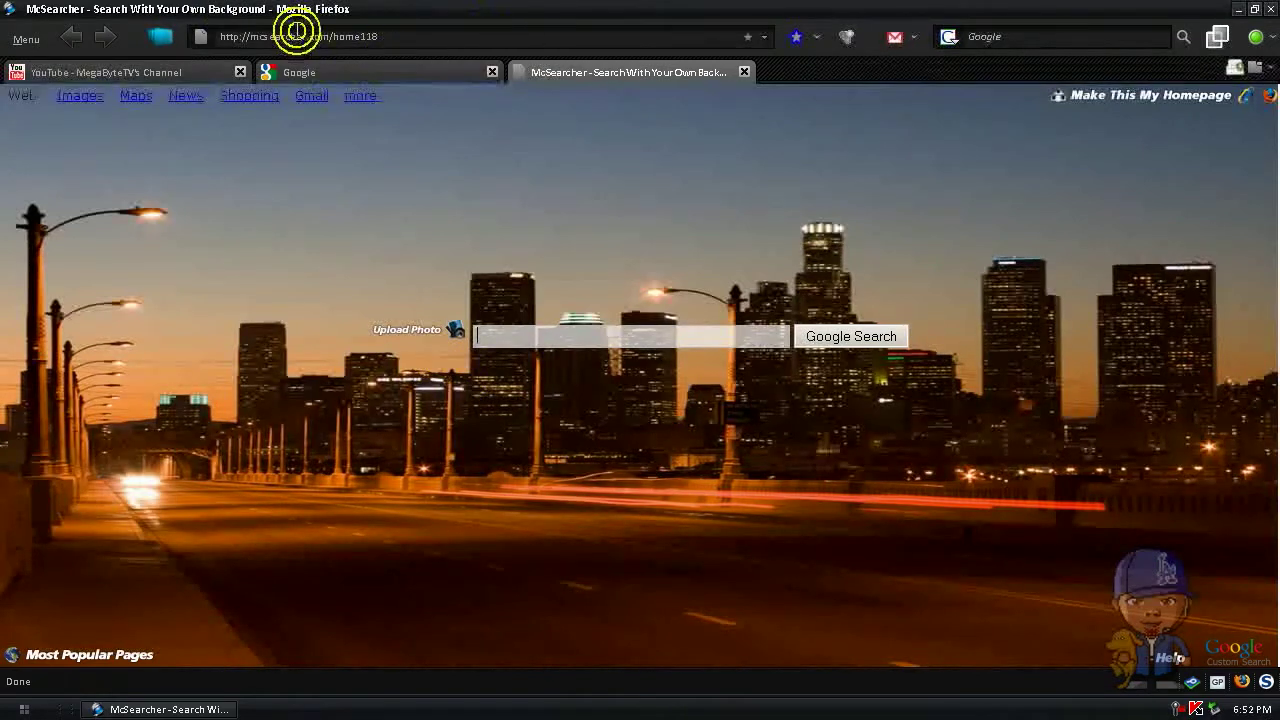
Step: Compare the plain Google homepage with the customized McSearcher page at mcsearcher.com/home118
{"action": "left_click", "coordinate": [432, 336]}
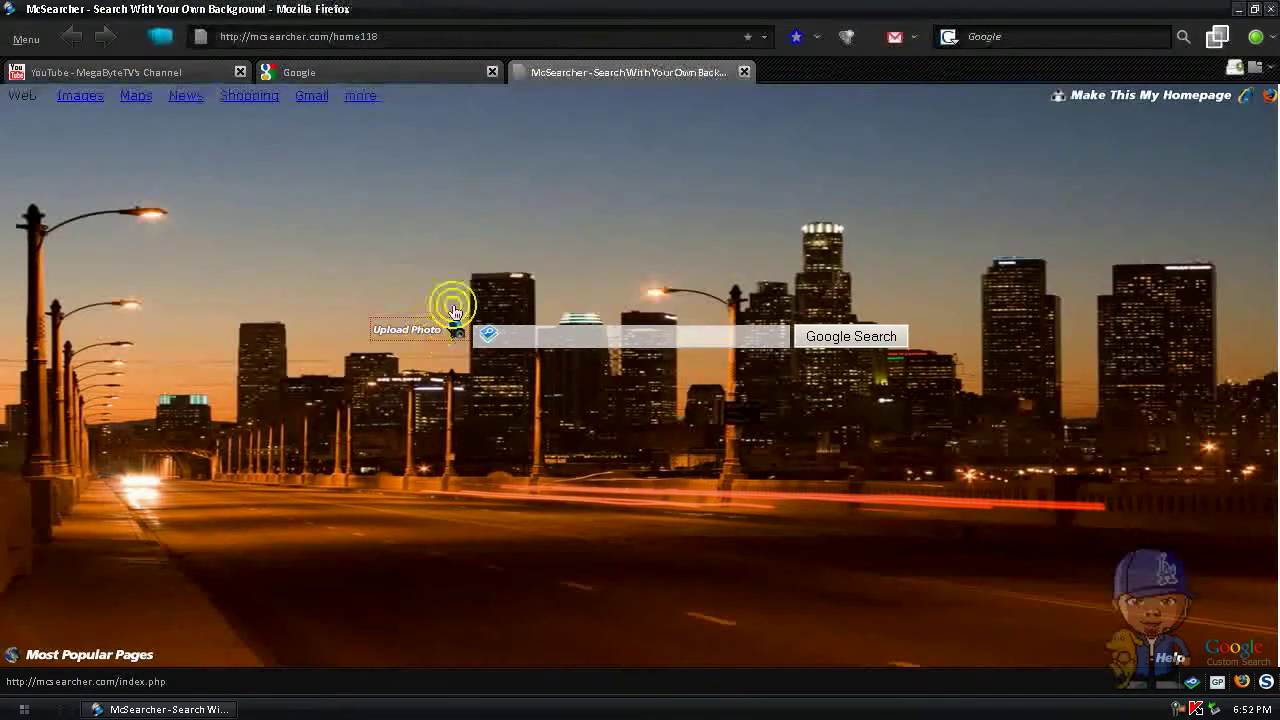
{"action": "left_click", "coordinate": [545, 76]}
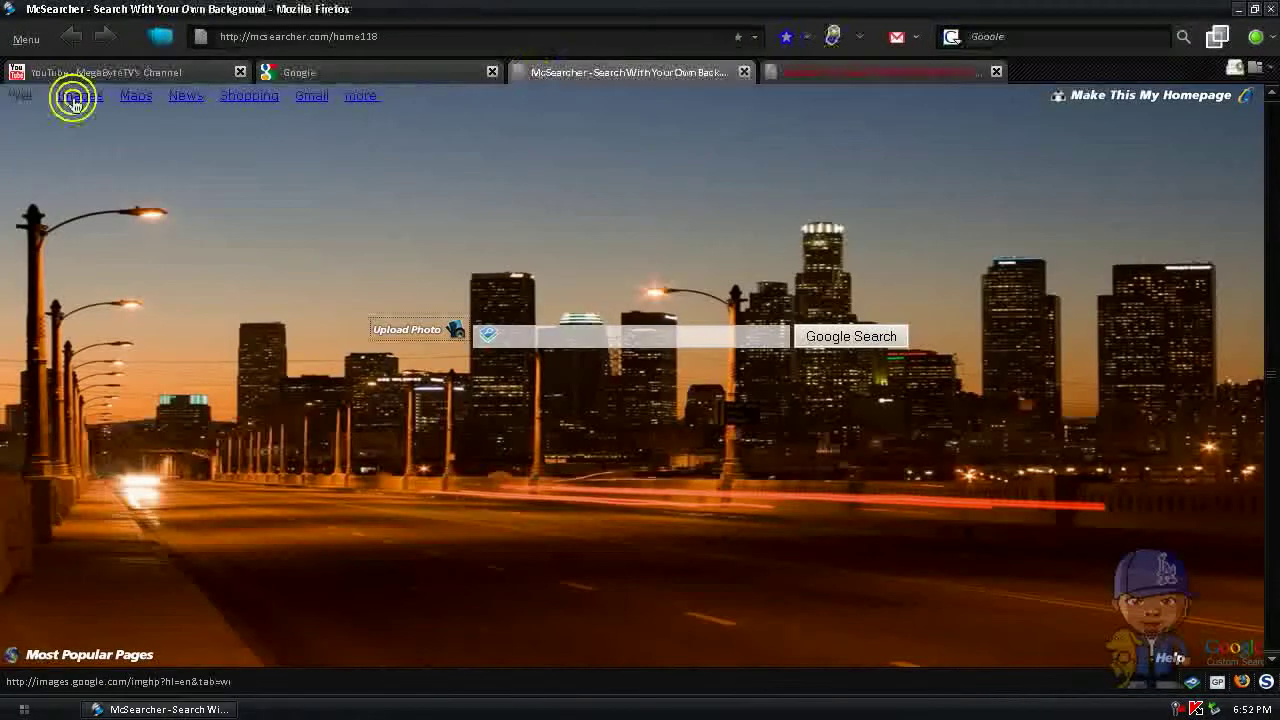
{"action": "left_click", "coordinate": [305, 74]}
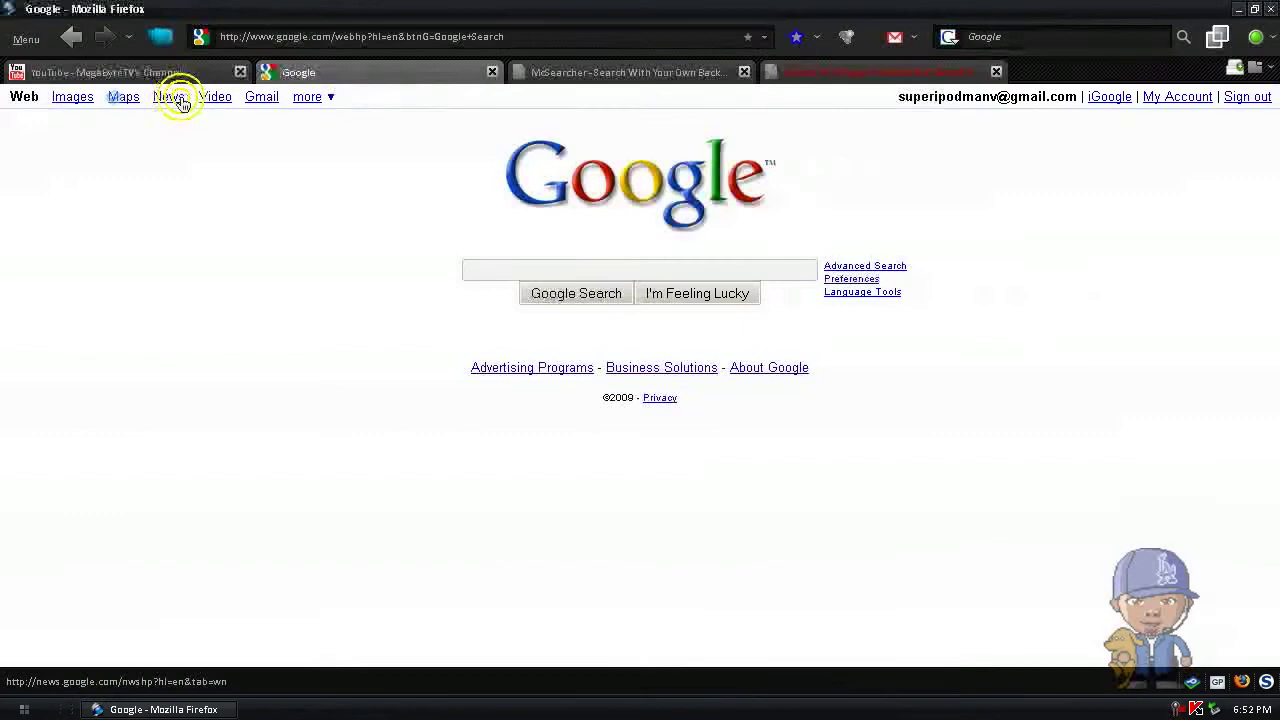
{"action": "left_click", "coordinate": [543, 72]}
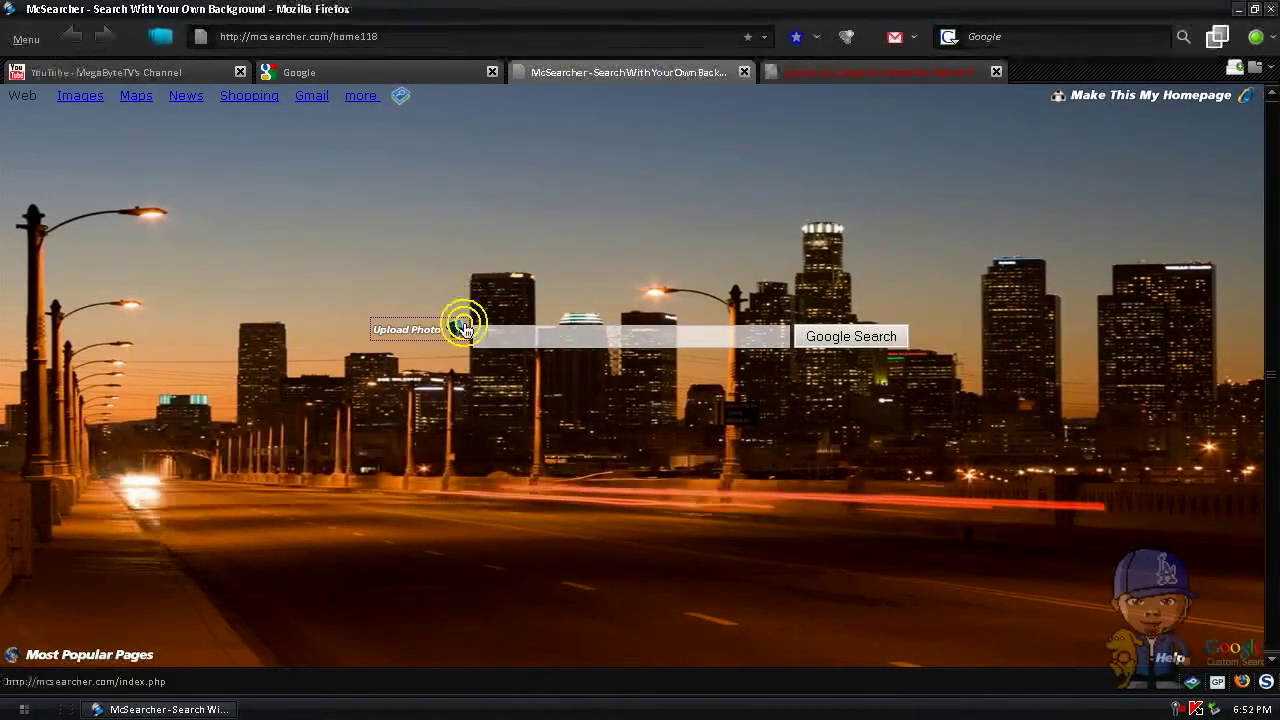
Step: Open McSearcher's photo upload page and enter "hom" as the page name
{"action": "left_click", "coordinate": [463, 322]}
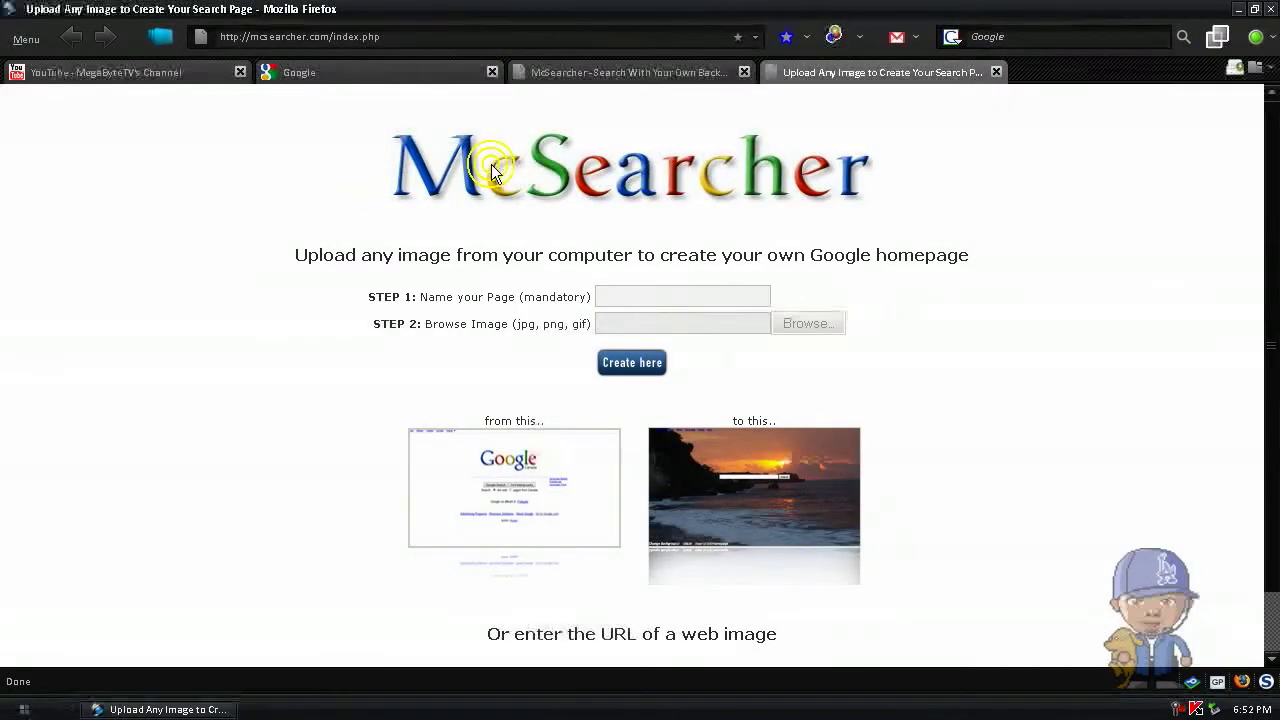
{"action": "left_click", "coordinate": [619, 289]}
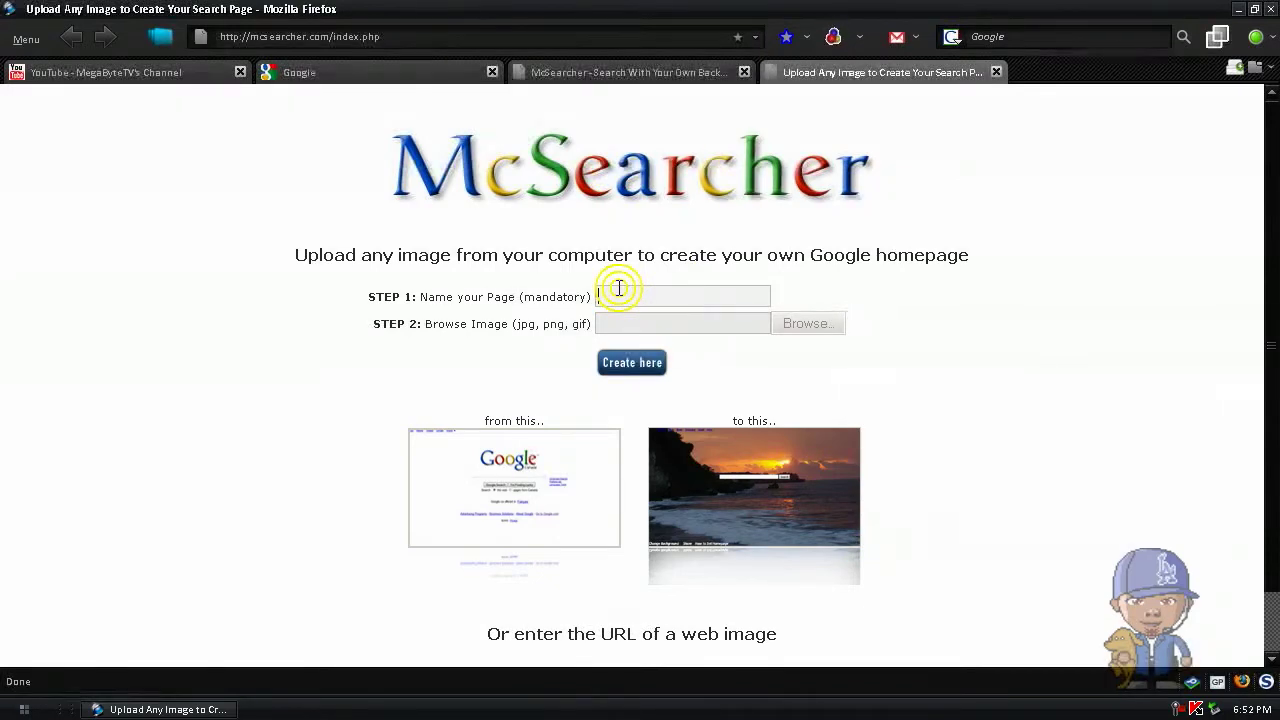
{"action": "type", "text": "hom"}
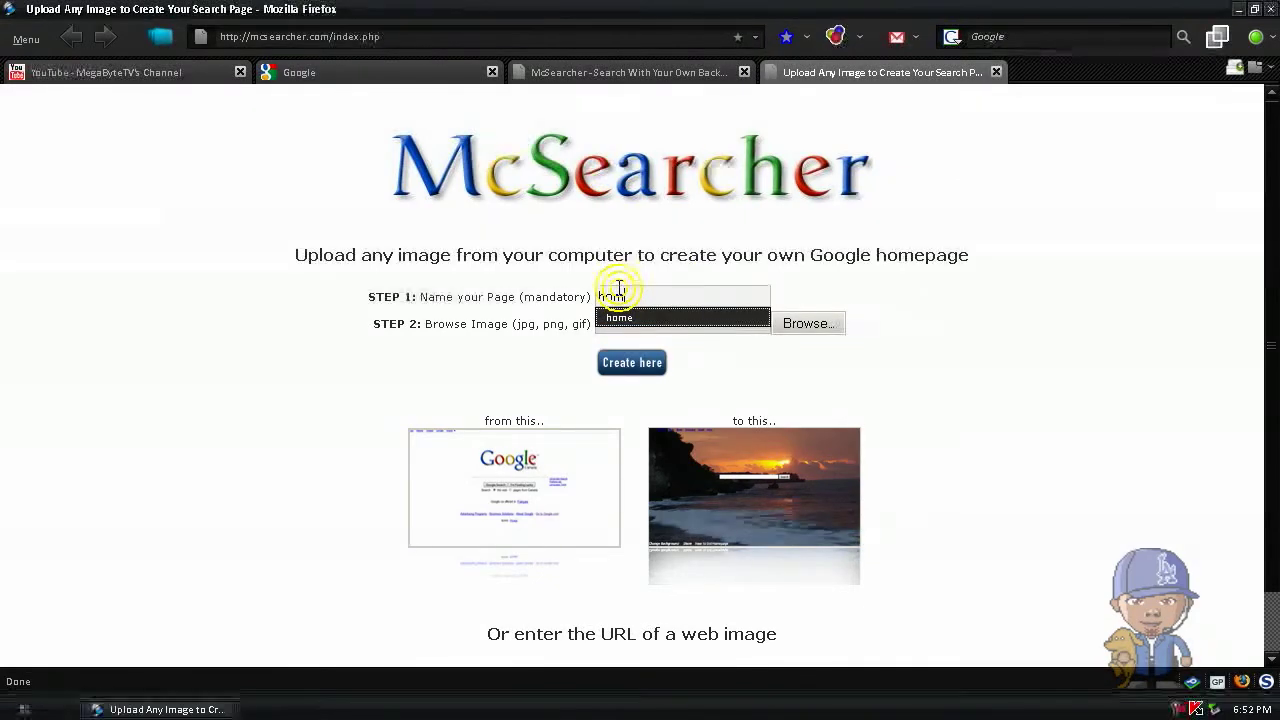
{"action": "left_click", "coordinate": [810, 290]}
Step: Choose the Los_Angeles_the_city_... (Custom)(Custom) picture from My Pictures as the background image and create the search page
{"action": "left_click", "coordinate": [810, 324]}
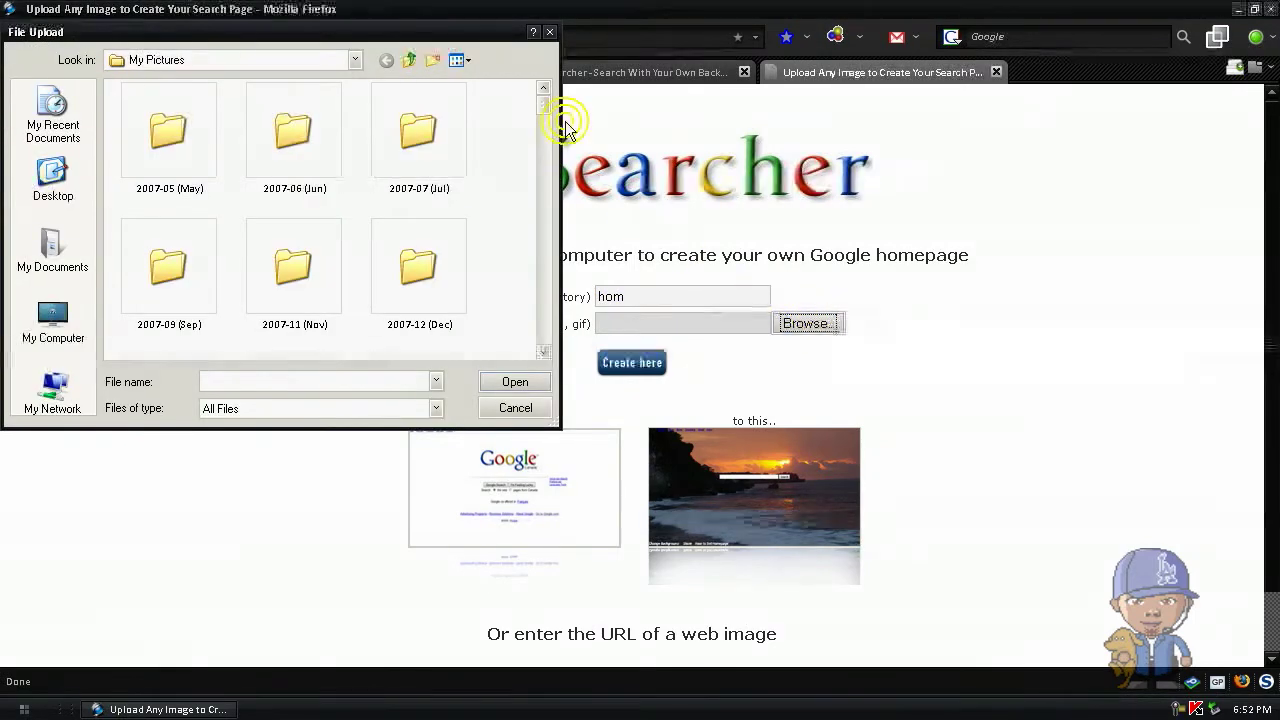
{"action": "left_click_drag", "start_coordinate": [543, 109], "coordinate": [543, 120]}
{"action": "left_click", "coordinate": [543, 120]}
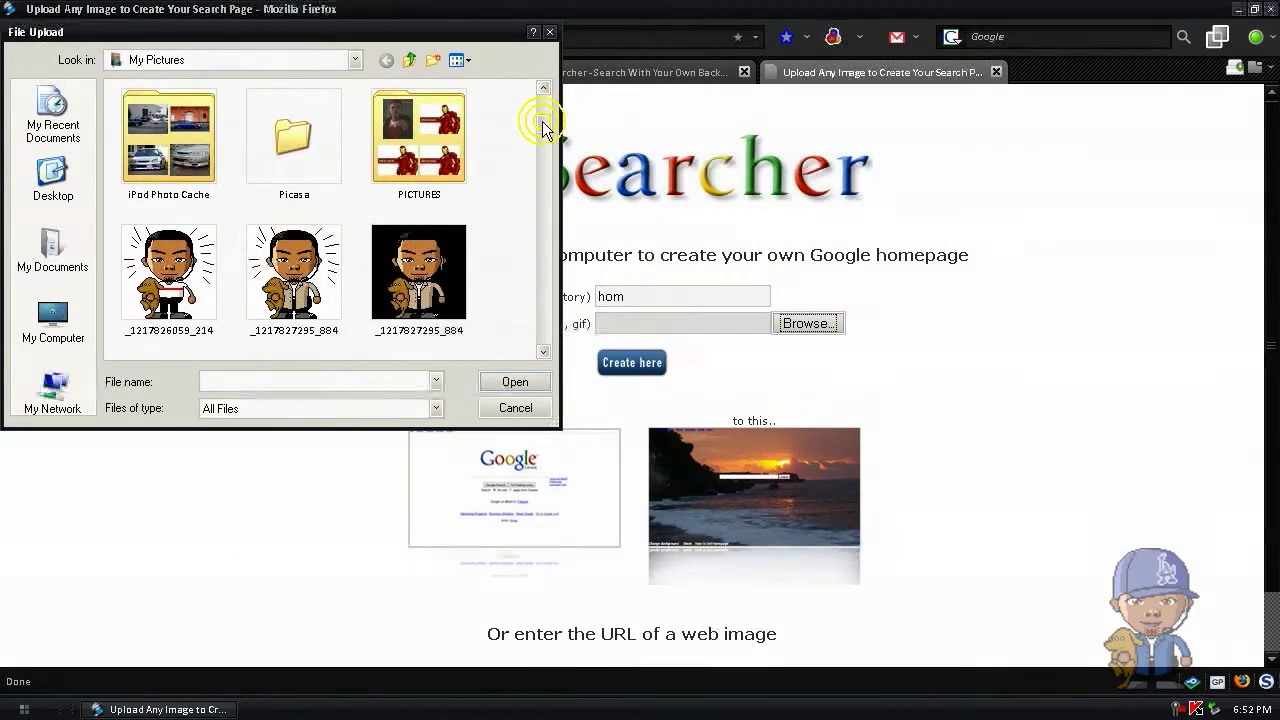
{"action": "left_click", "coordinate": [545, 125]}
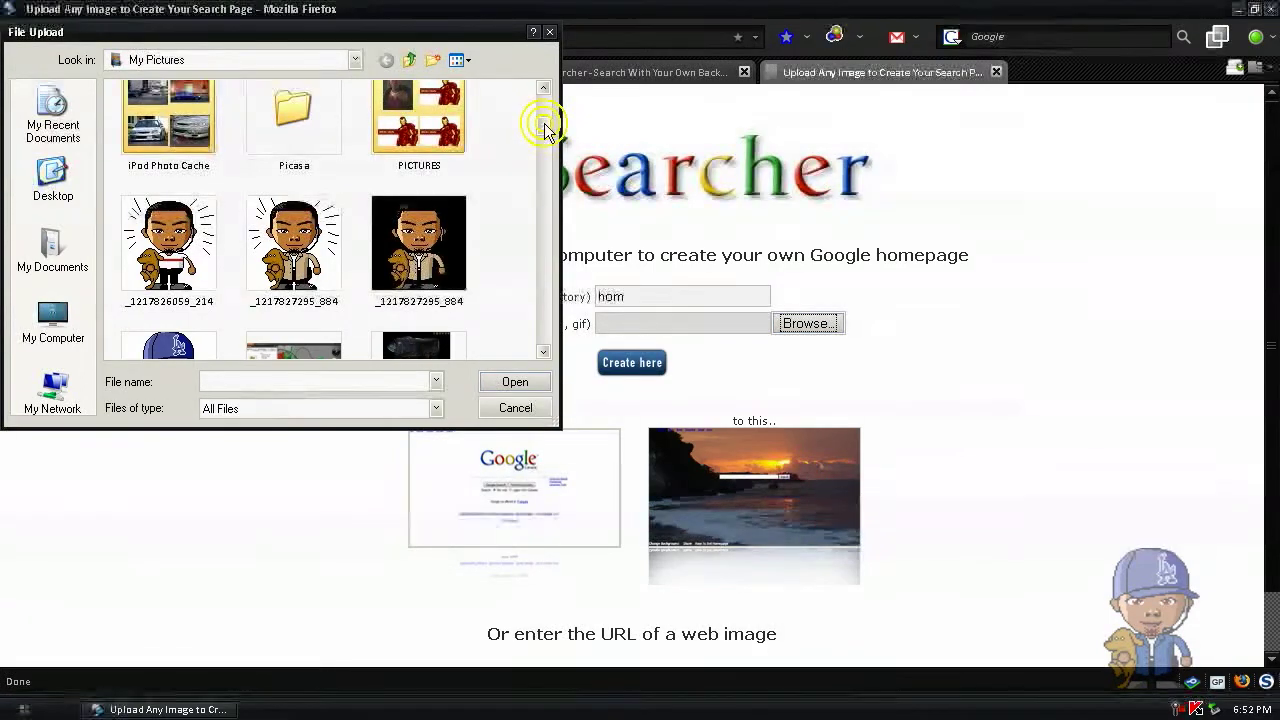
{"action": "left_click_drag", "start_coordinate": [545, 125], "coordinate": [549, 232]}
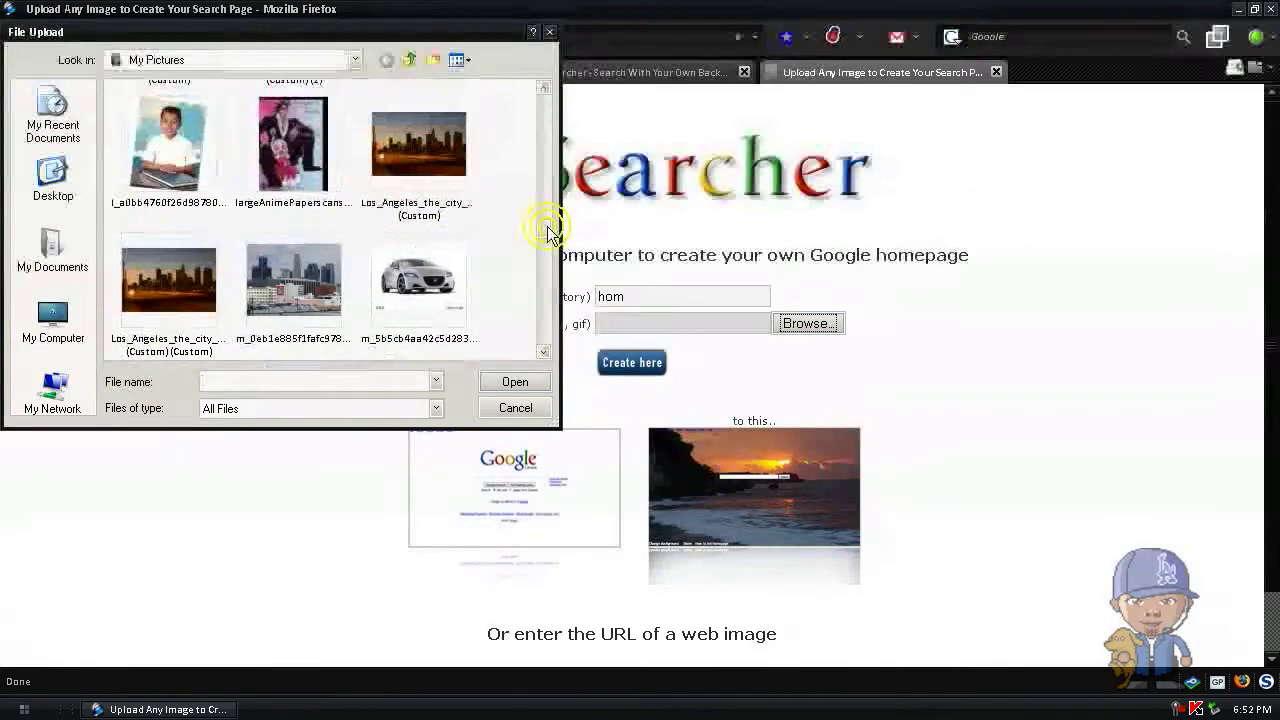
{"action": "left_click", "coordinate": [168, 280]}
{"action": "left_click", "coordinate": [513, 382]}
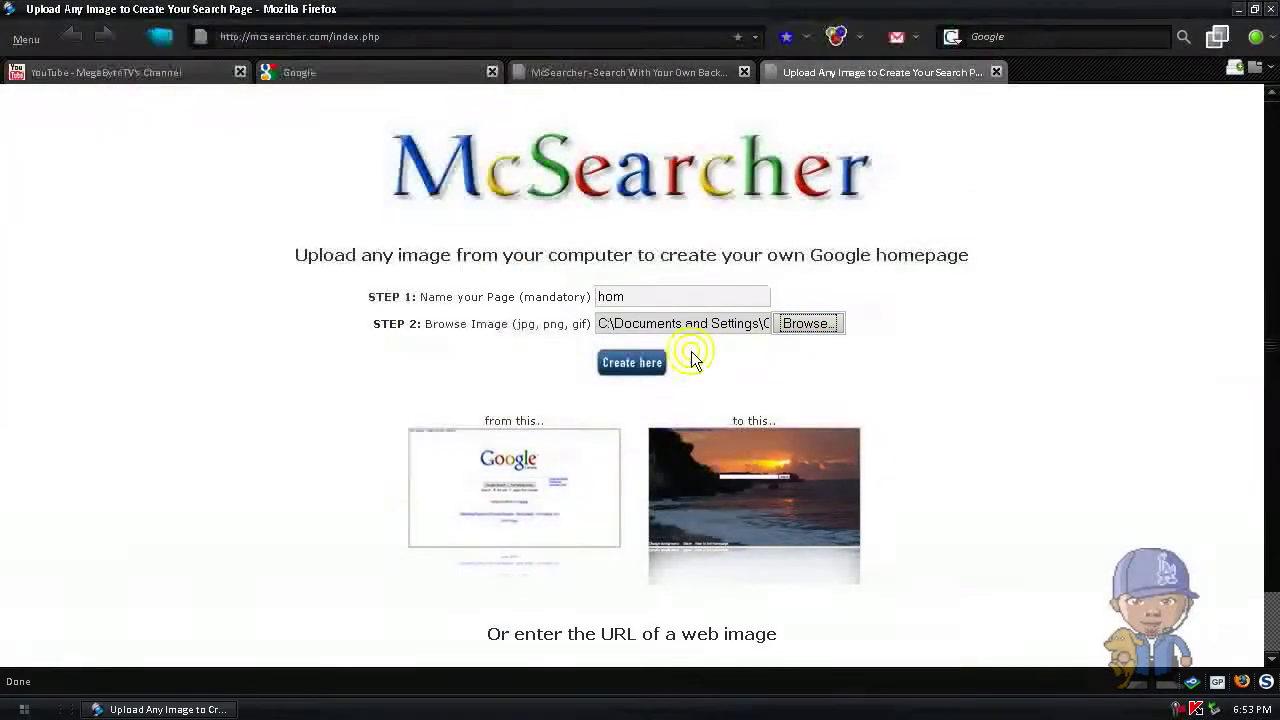
{"action": "left_click", "coordinate": [645, 366]}
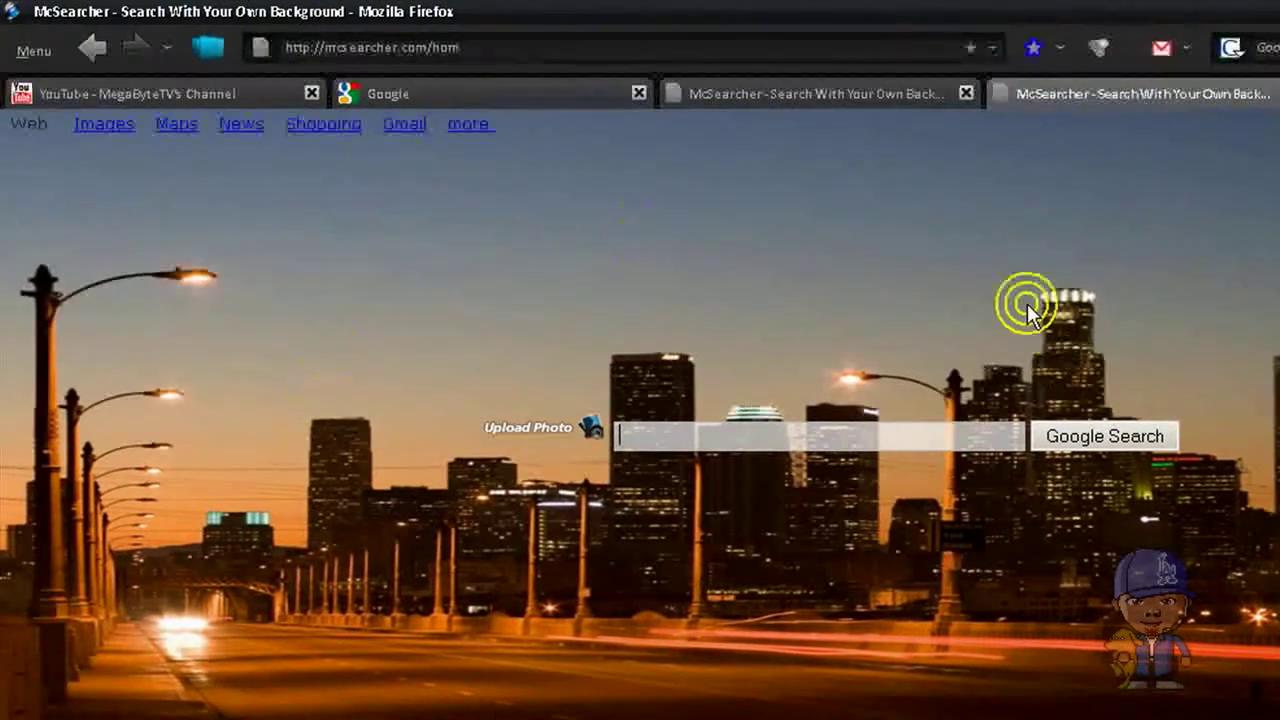
{"action": "right_click", "coordinate": [388, 58]}
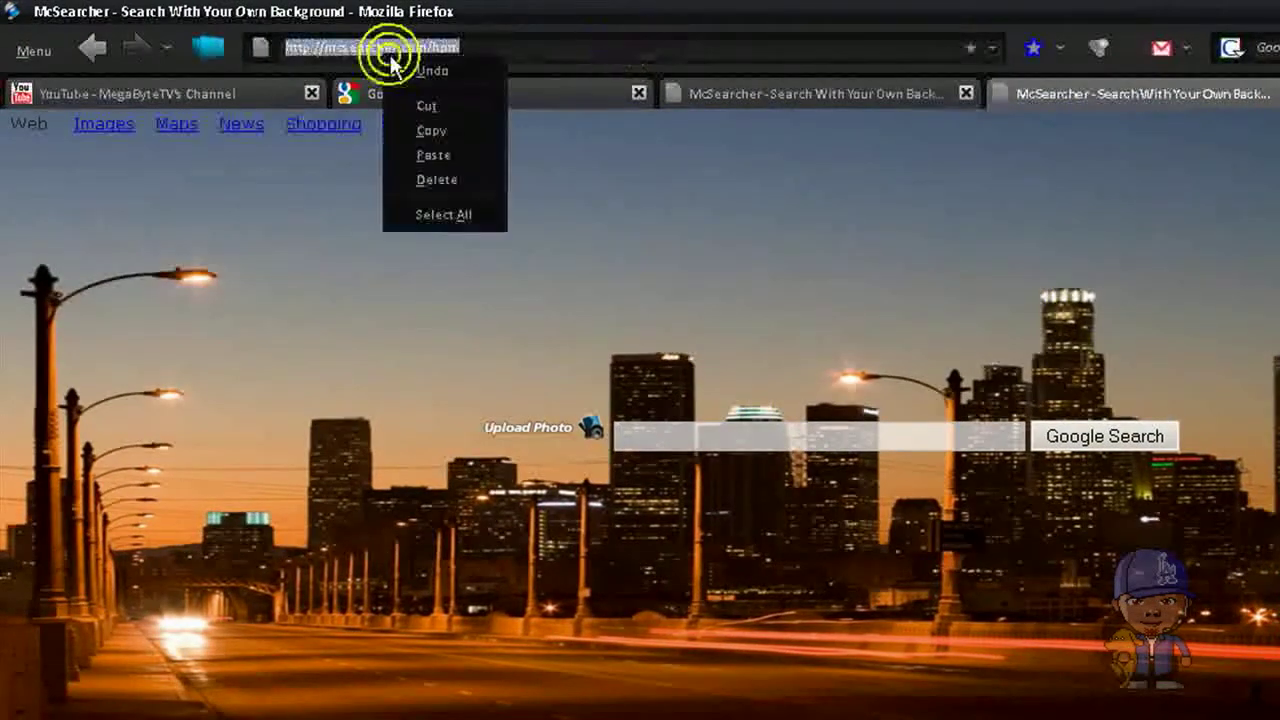
{"action": "left_click", "coordinate": [425, 130]}
{"action": "left_click", "coordinate": [40, 50]}
{"action": "mouse_move", "coordinate": [68, 215]}
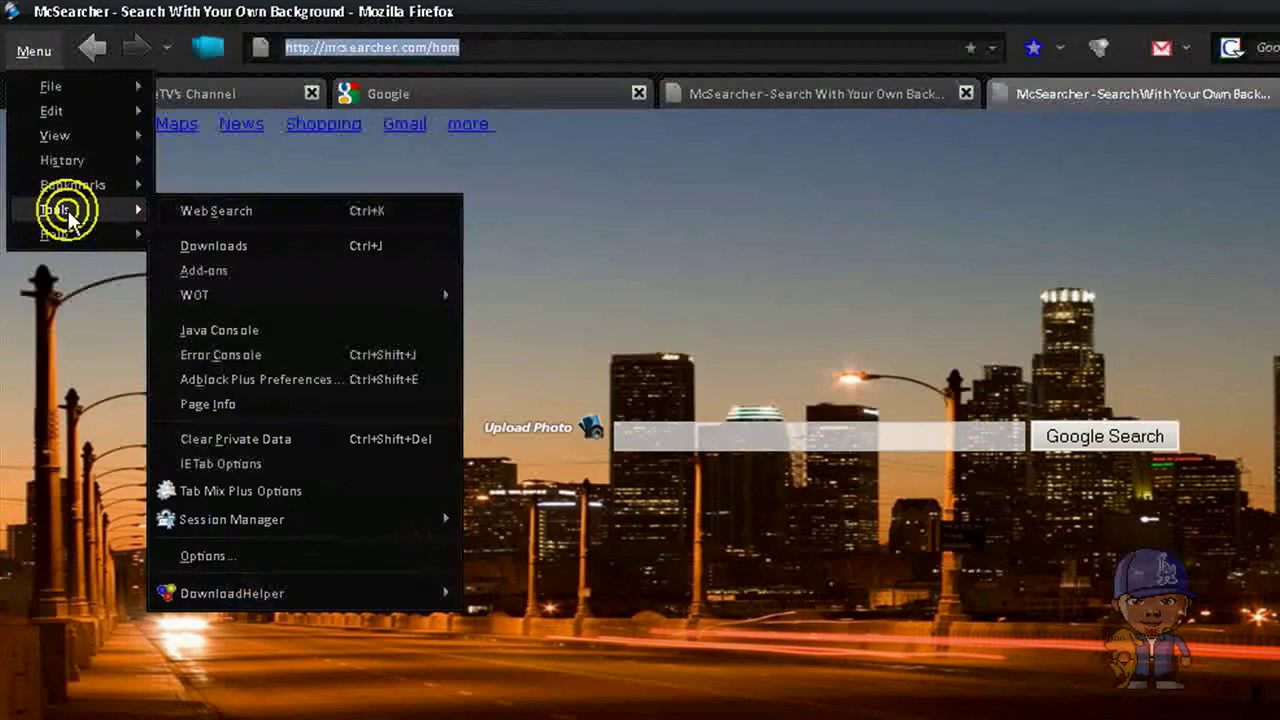
{"action": "left_click", "coordinate": [346, 558]}
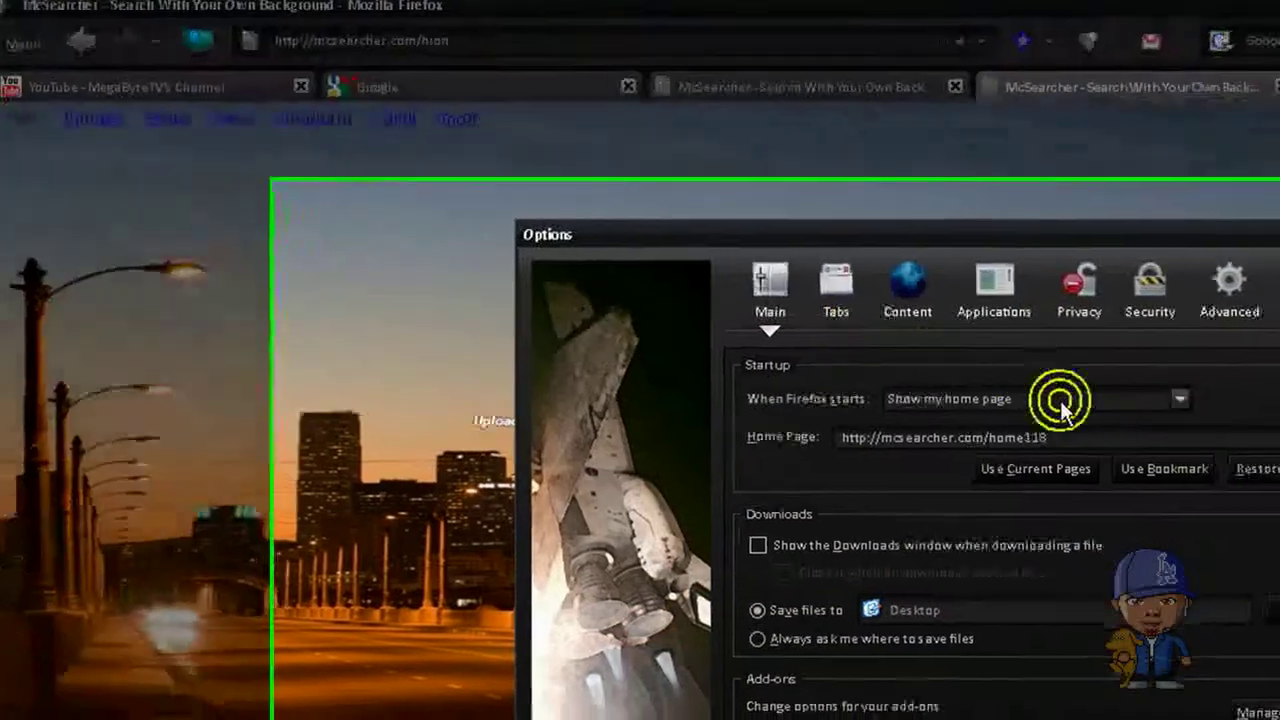
{"action": "left_click", "coordinate": [1060, 405]}
{"action": "left_click", "coordinate": [1000, 432]}
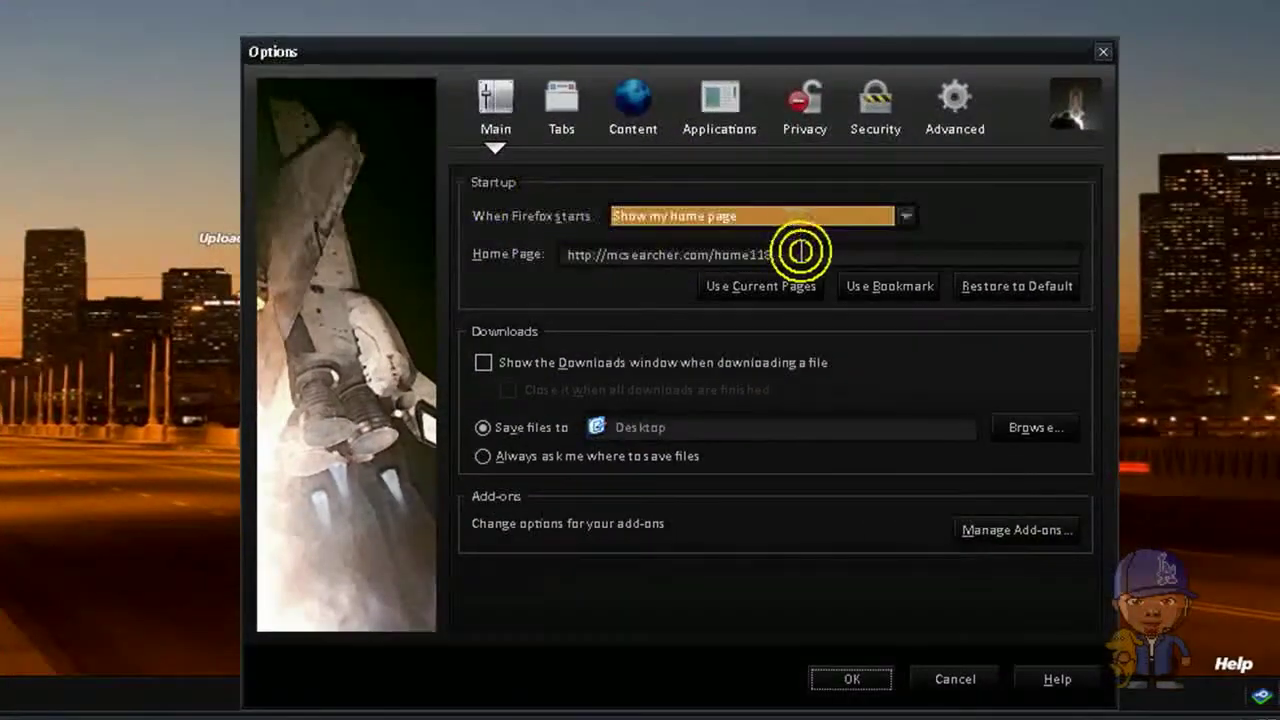
{"action": "left_click_drag", "start_coordinate": [800, 250], "coordinate": [314, 257]}
{"action": "right_click", "coordinate": [595, 255]}
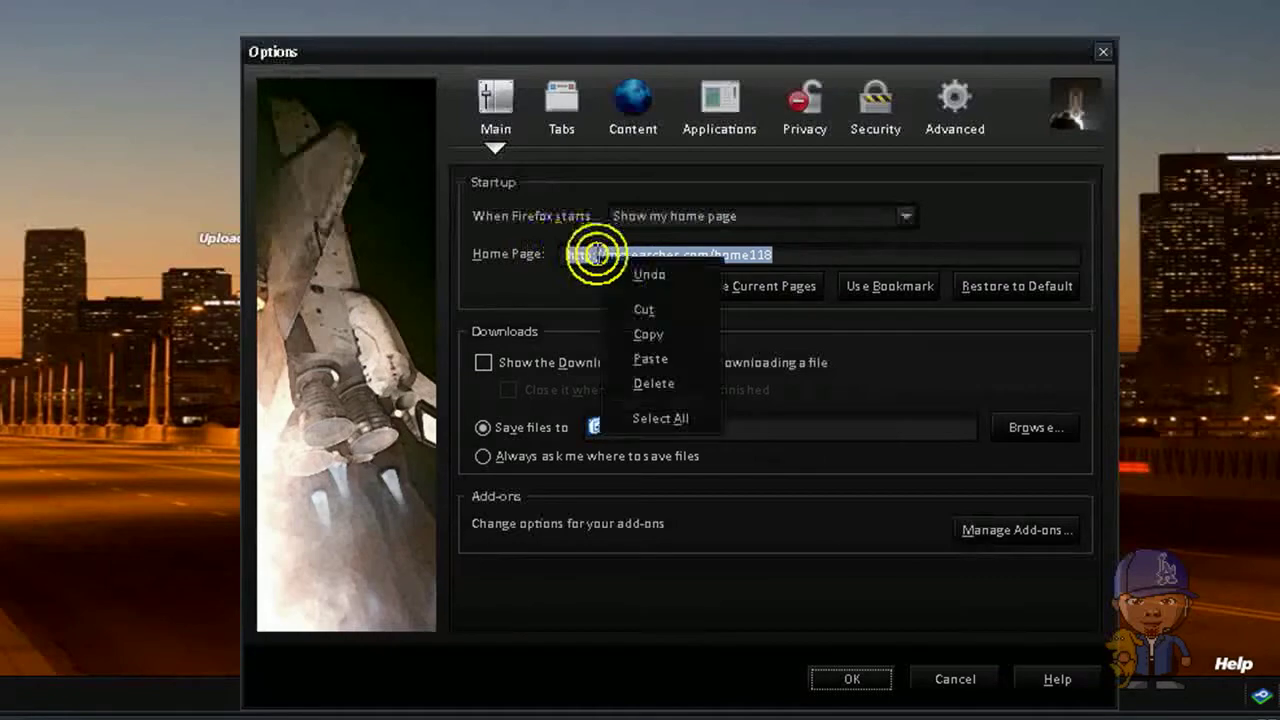
{"action": "left_click", "coordinate": [650, 358]}
{"action": "left_click", "coordinate": [851, 679]}
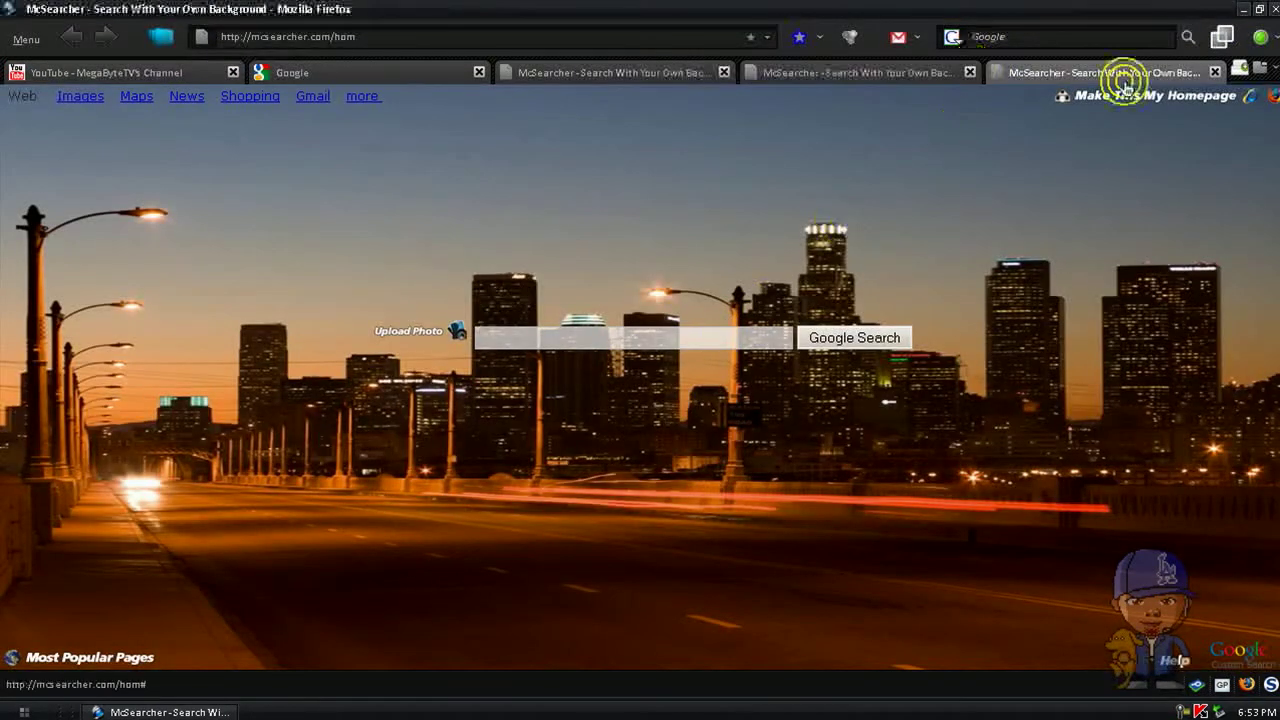
Step: Close the open McSearcher background pages and reopen the photo upload page in their place
{"action": "left_click", "coordinate": [1215, 72]}
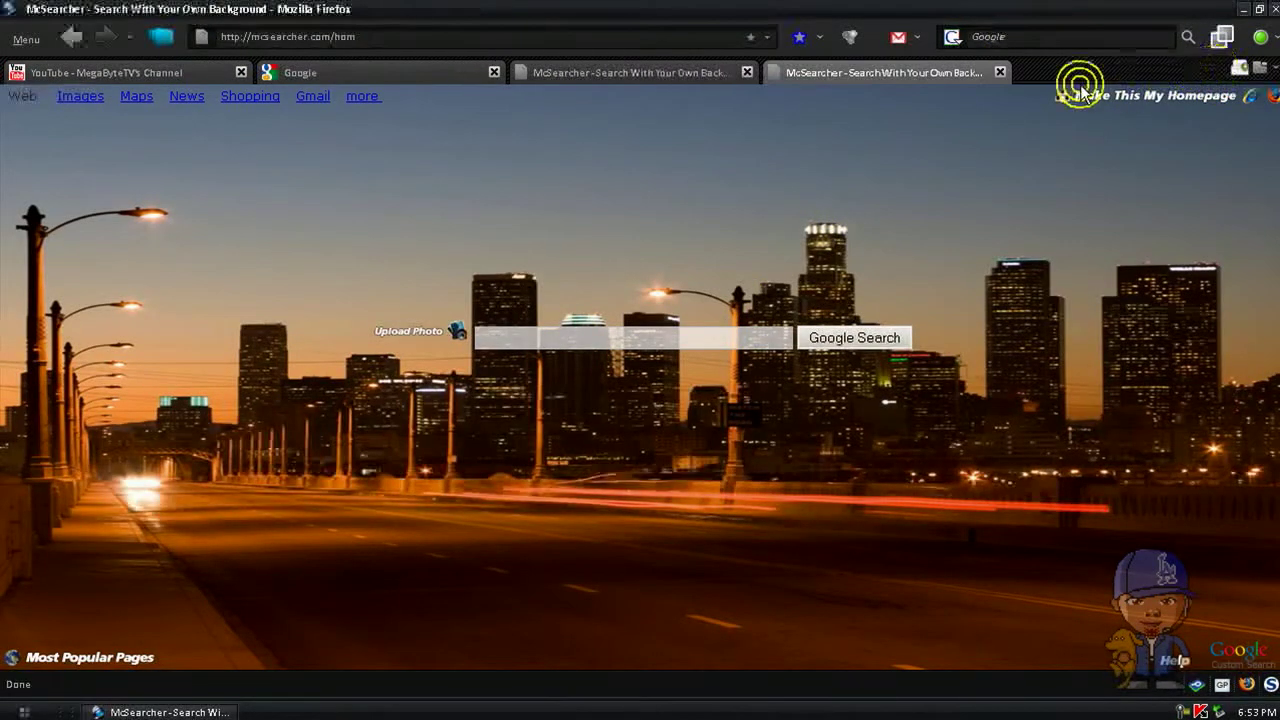
{"action": "left_click", "coordinate": [994, 72]}
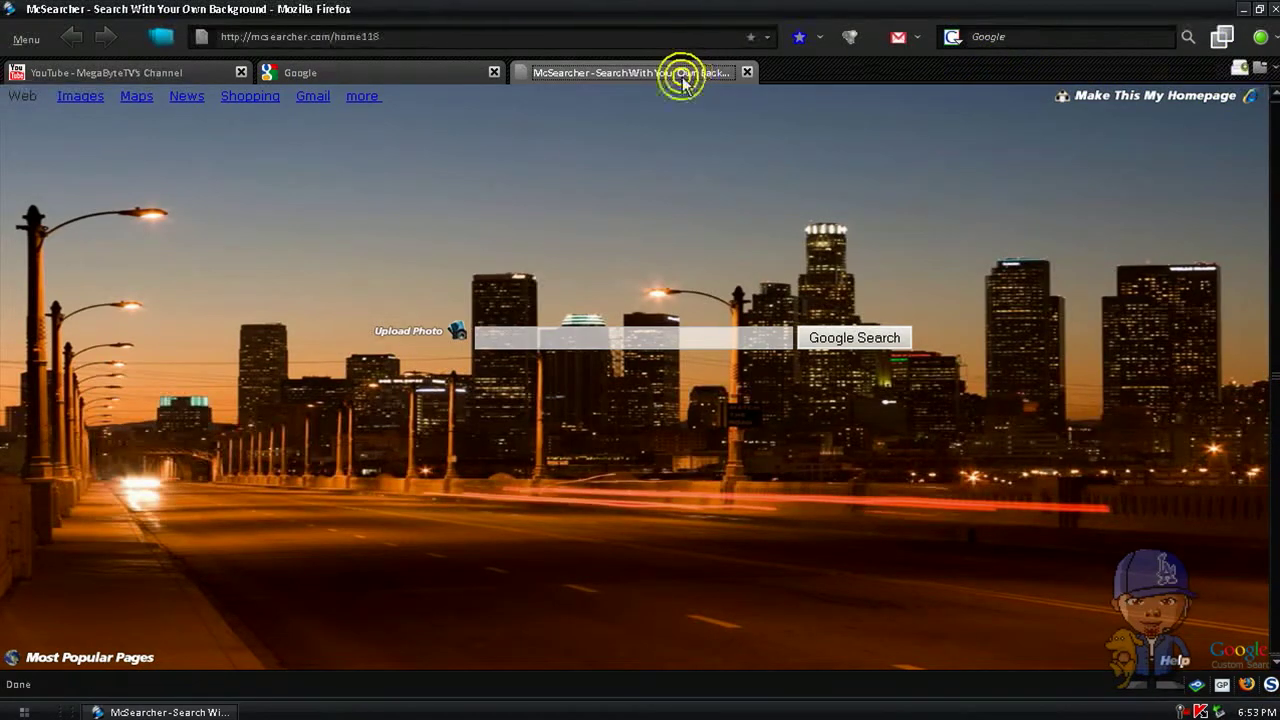
{"action": "left_click", "coordinate": [430, 334]}
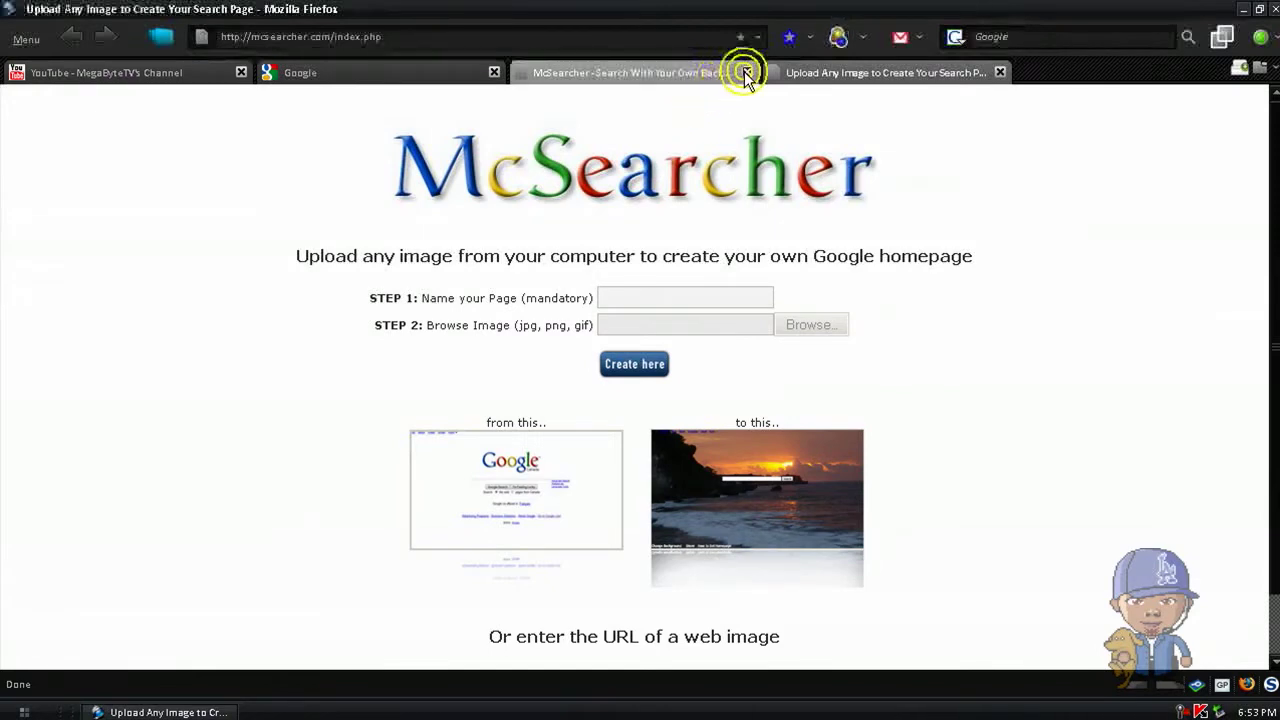
{"action": "left_click", "coordinate": [745, 72]}
Step: Open the Our Favorite Backgrounds page and look through its wallpaper thumbnails, posts and category list
{"action": "scroll", "coordinate": [23, 534], "scroll_direction": "down", "scroll_amount": 1}
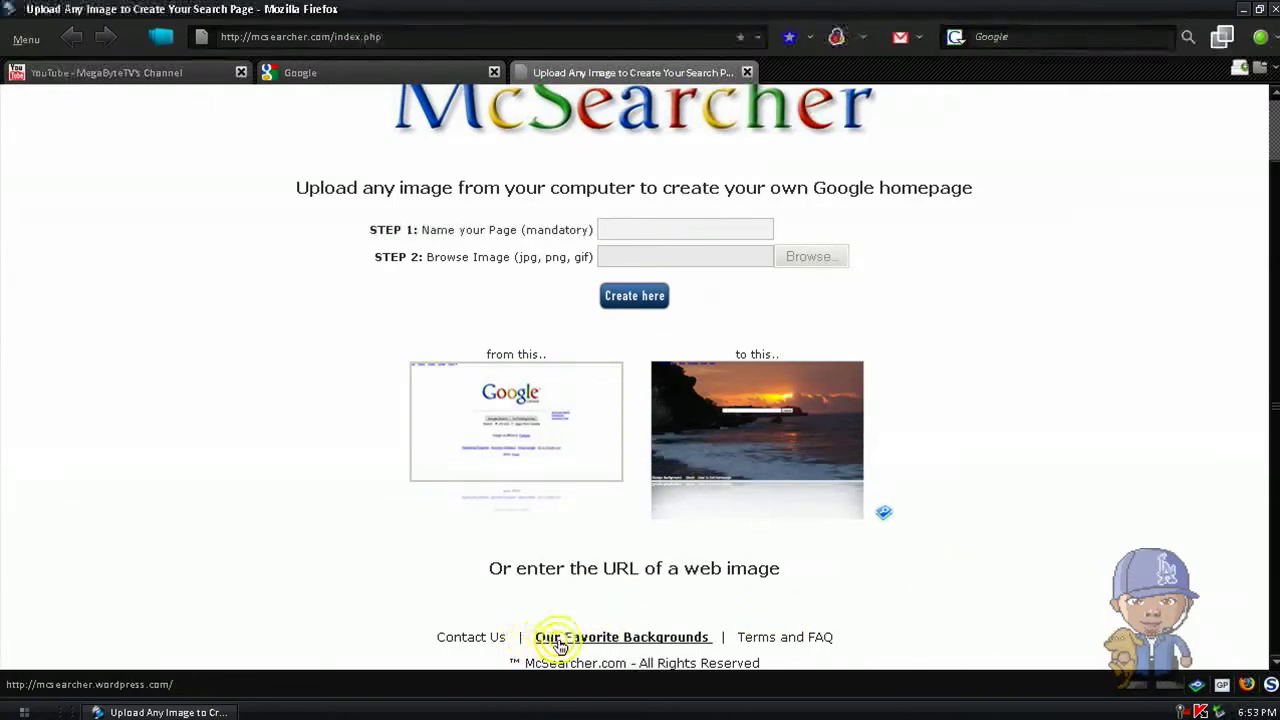
{"action": "left_click", "coordinate": [636, 647]}
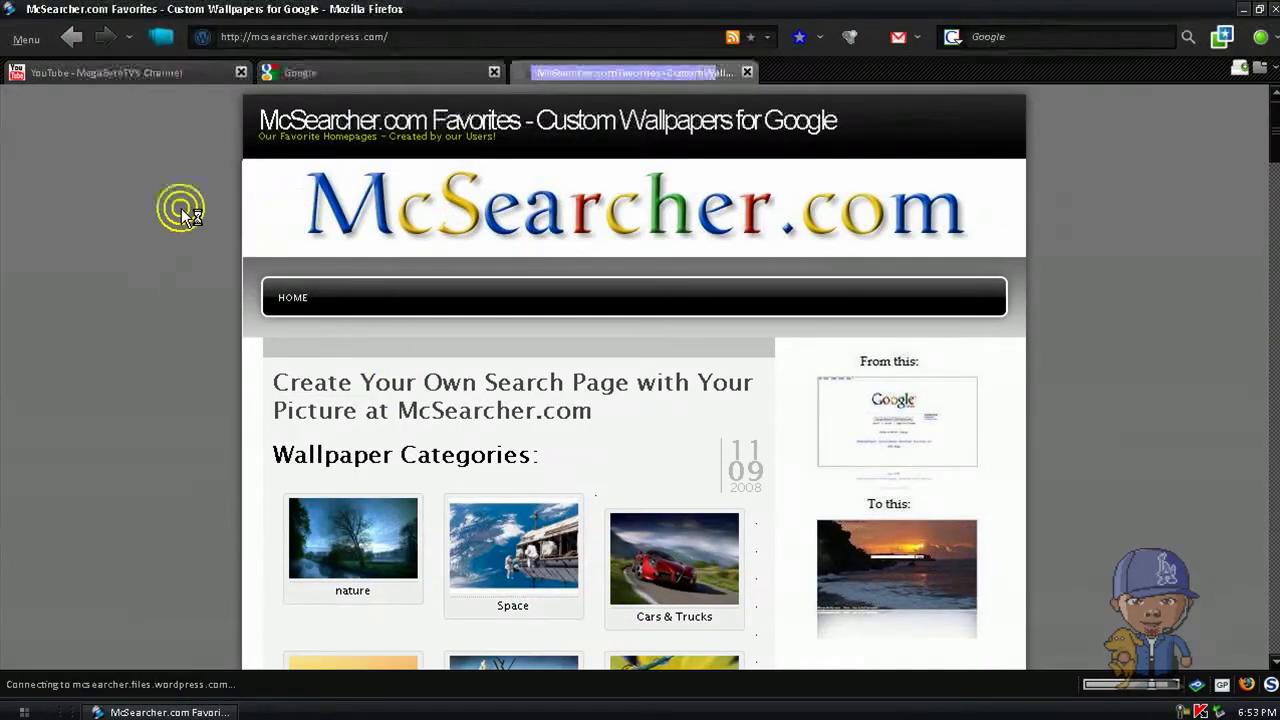
{"action": "scroll", "coordinate": [138, 385], "scroll_direction": "down", "scroll_amount": 5}
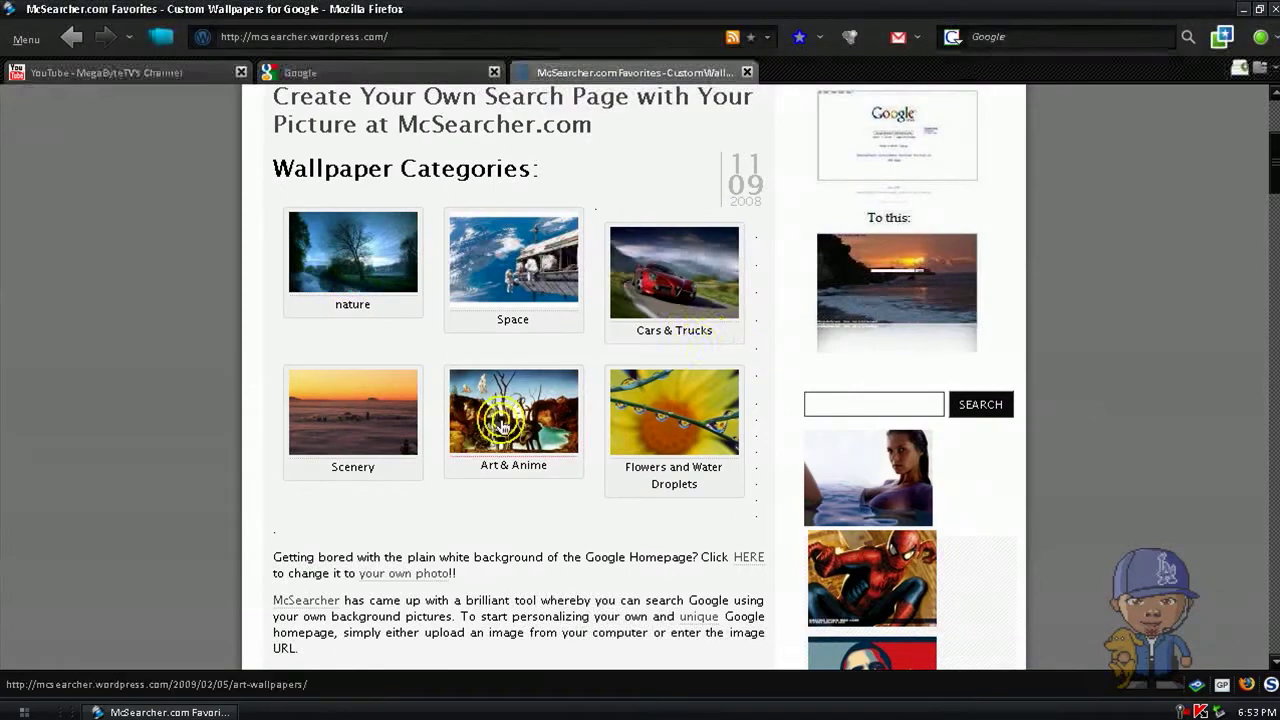
{"action": "scroll", "coordinate": [312, 465], "scroll_direction": "down", "scroll_amount": 4}
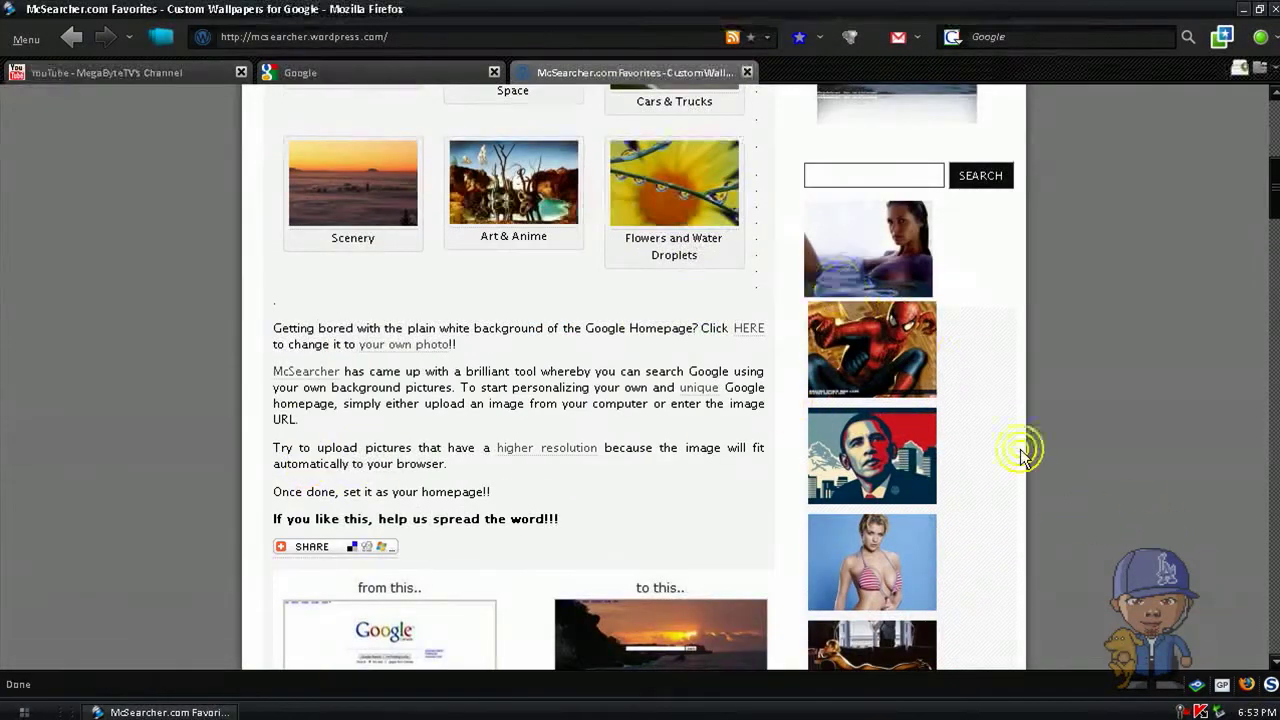
{"action": "scroll", "coordinate": [990, 344], "scroll_direction": "down", "scroll_amount": 2}
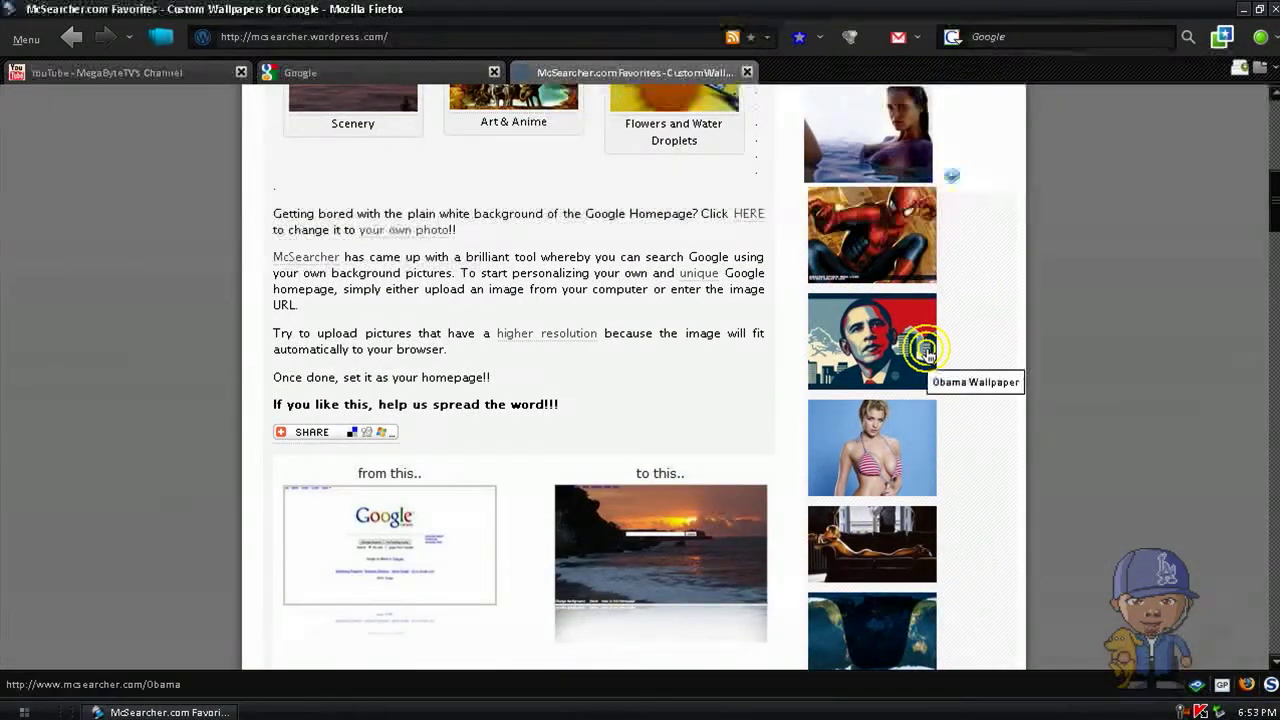
{"action": "left_click", "coordinate": [926, 350]}
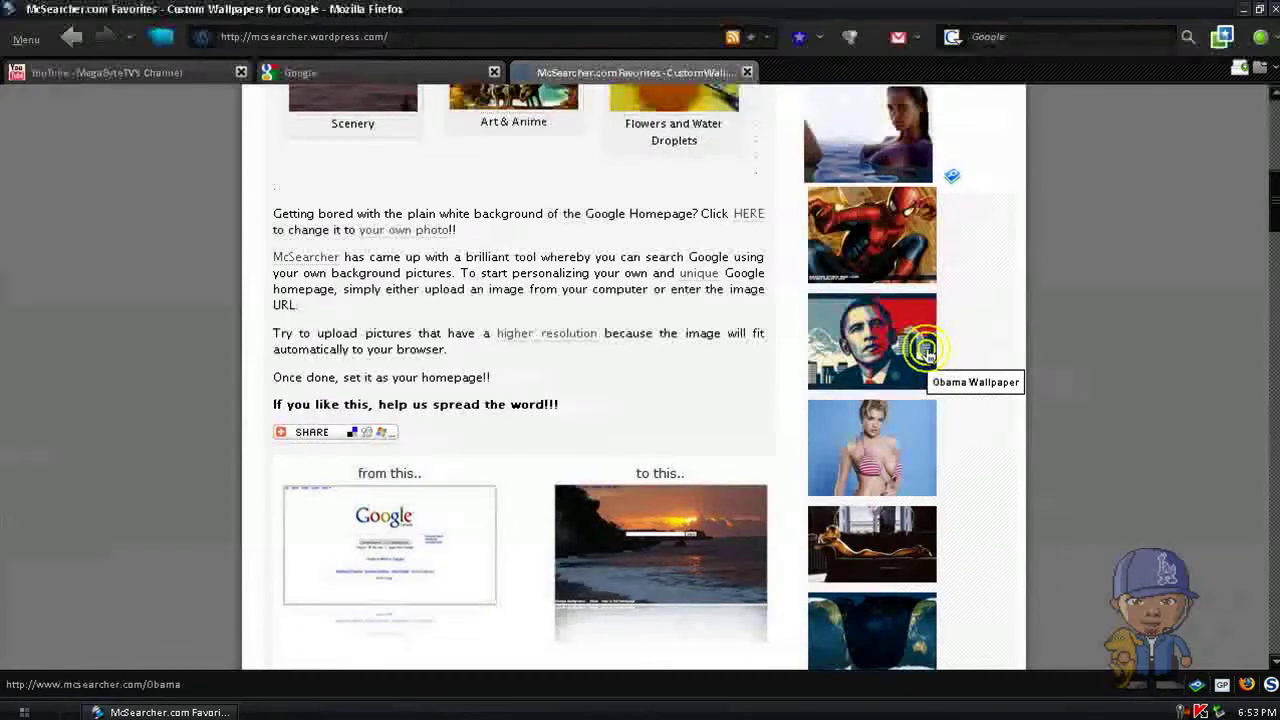
{"action": "scroll", "coordinate": [790, 414], "scroll_direction": "down", "scroll_amount": 3}
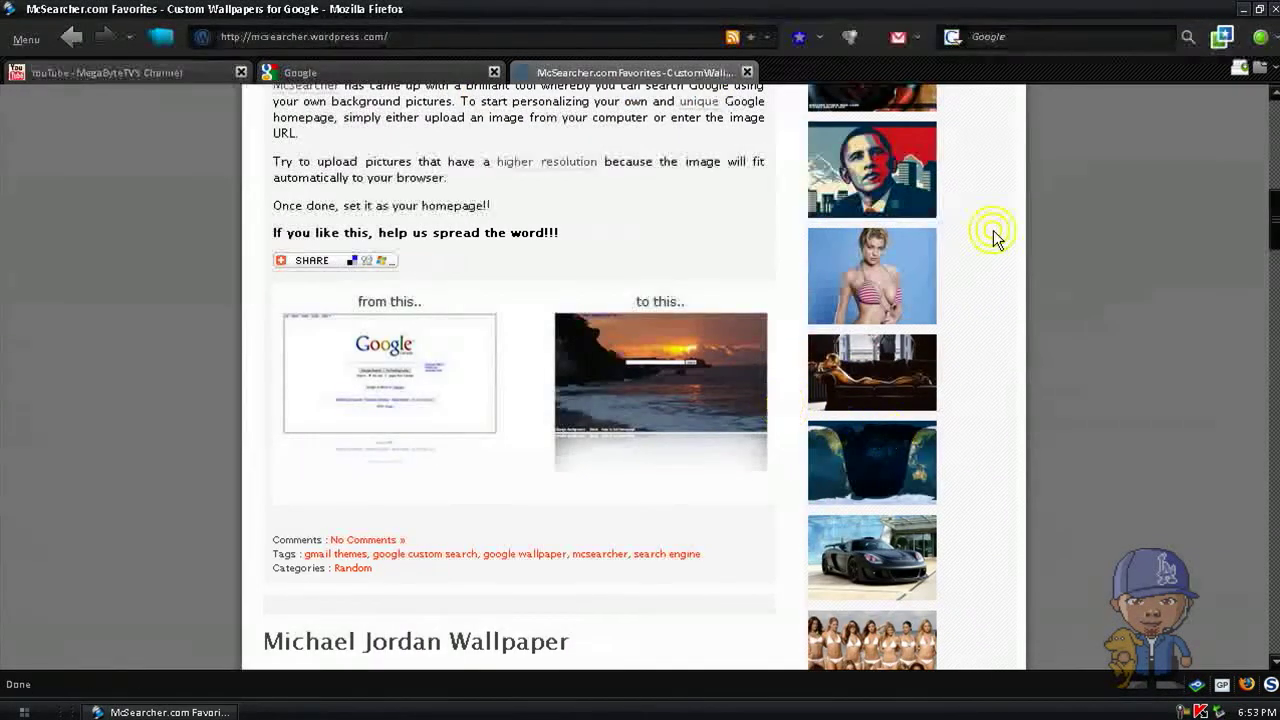
{"action": "scroll", "coordinate": [930, 420], "scroll_direction": "down", "scroll_amount": 5}
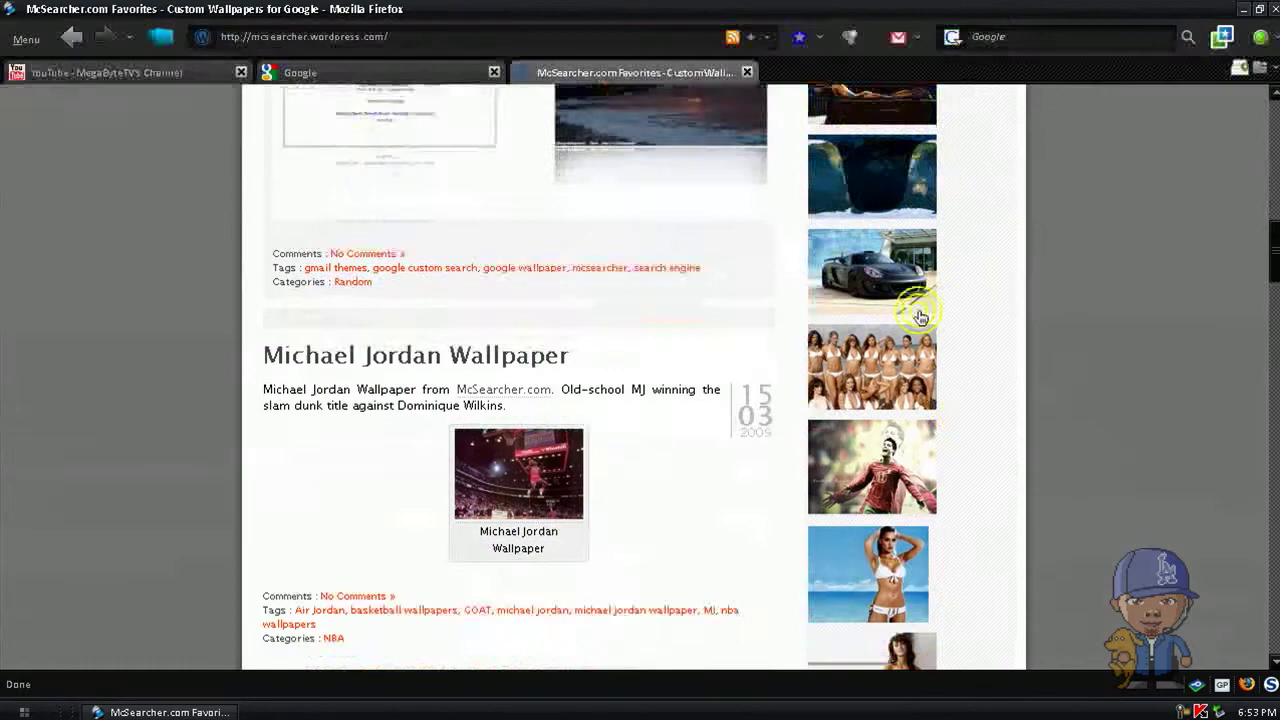
{"action": "scroll", "coordinate": [920, 316], "scroll_direction": "down", "scroll_amount": 6}
{"action": "scroll", "coordinate": [593, 355], "scroll_direction": "down", "scroll_amount": 5}
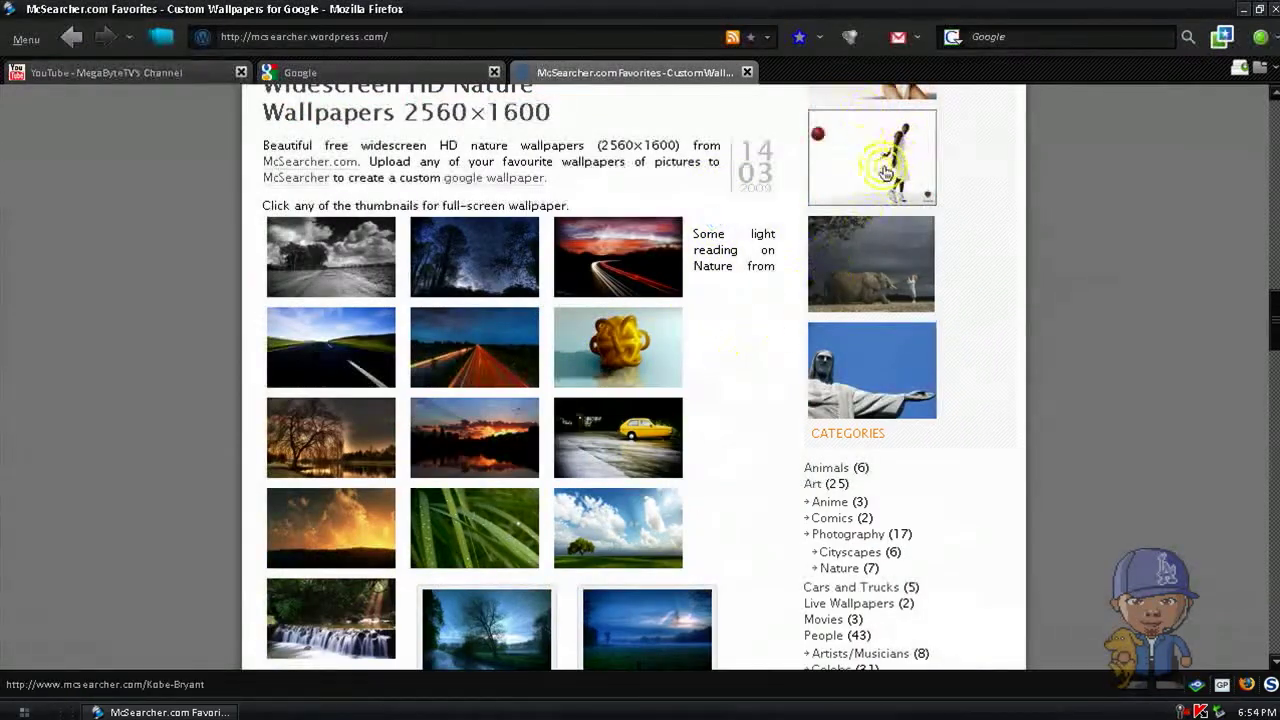
{"action": "scroll", "coordinate": [531, 413], "scroll_direction": "down", "scroll_amount": 5}
{"action": "scroll", "coordinate": [600, 391], "scroll_direction": "up", "scroll_amount": 2}
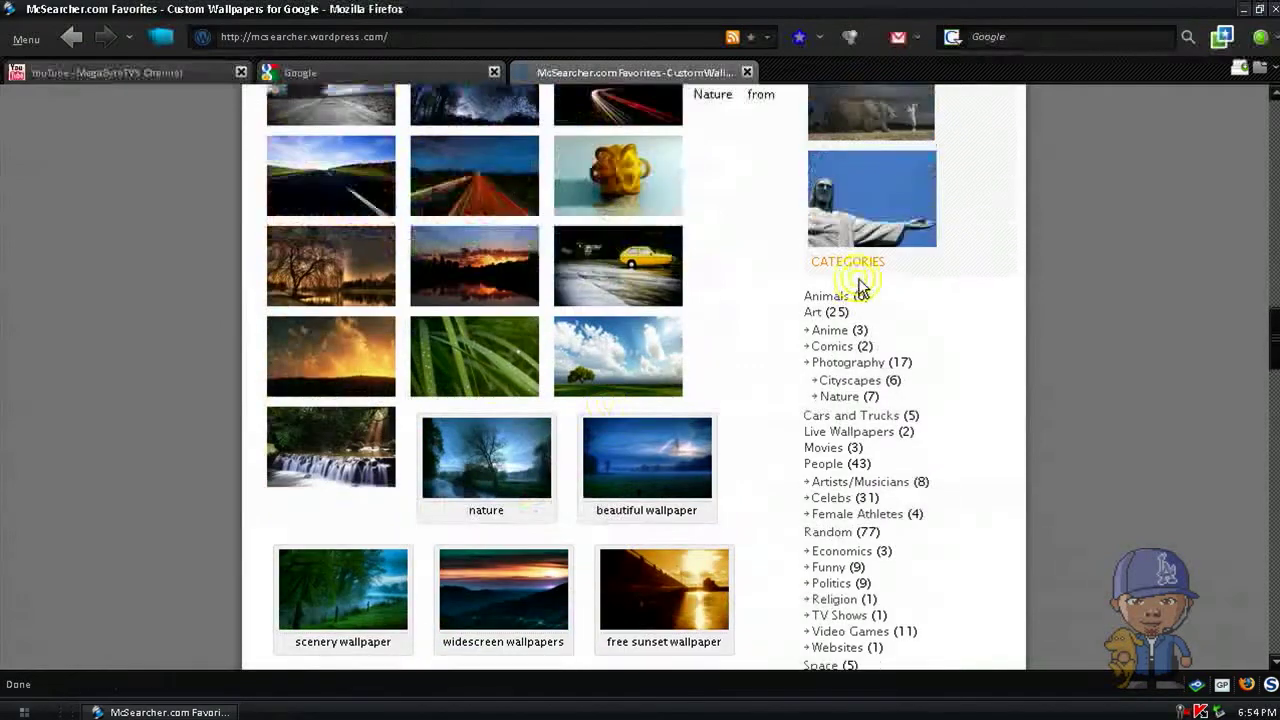
Step: Browse the nature wallpaper thumbnails, open the Hong Kong HD Wallpaper search page and place the cursor in its web address
{"action": "left_click", "coordinate": [828, 297]}
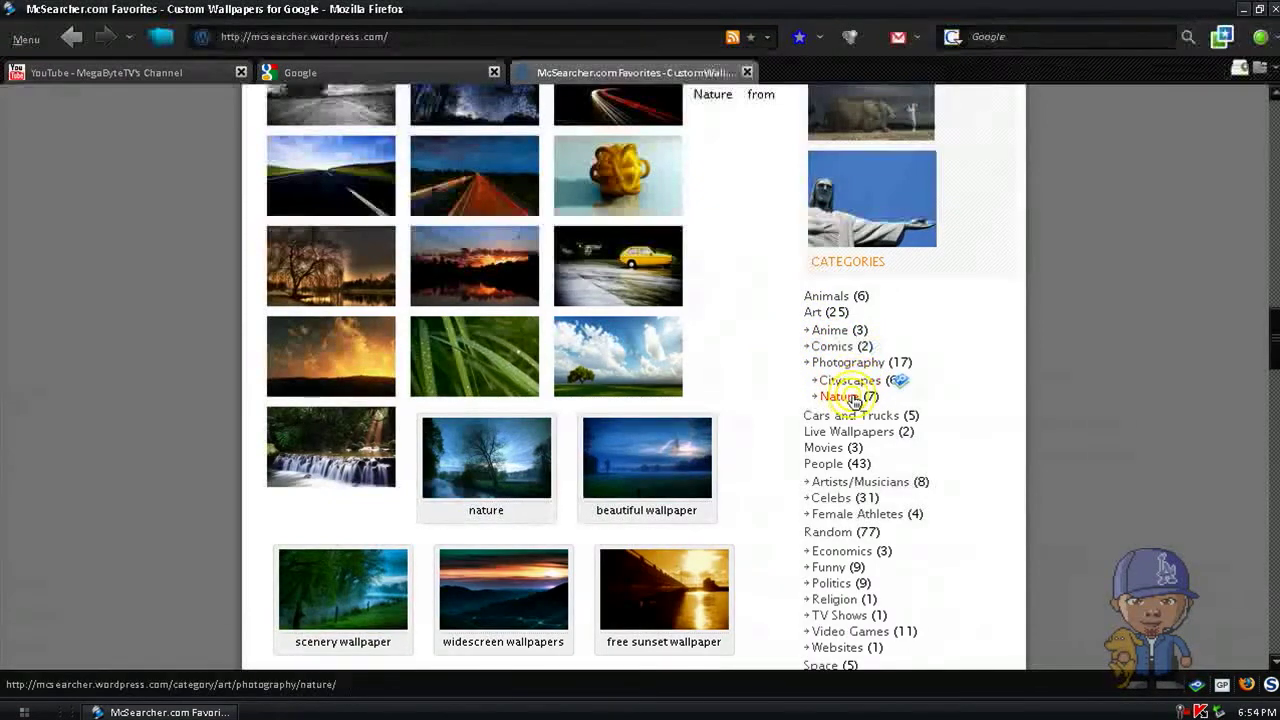
{"action": "scroll", "coordinate": [843, 398], "scroll_direction": "down", "scroll_amount": 5}
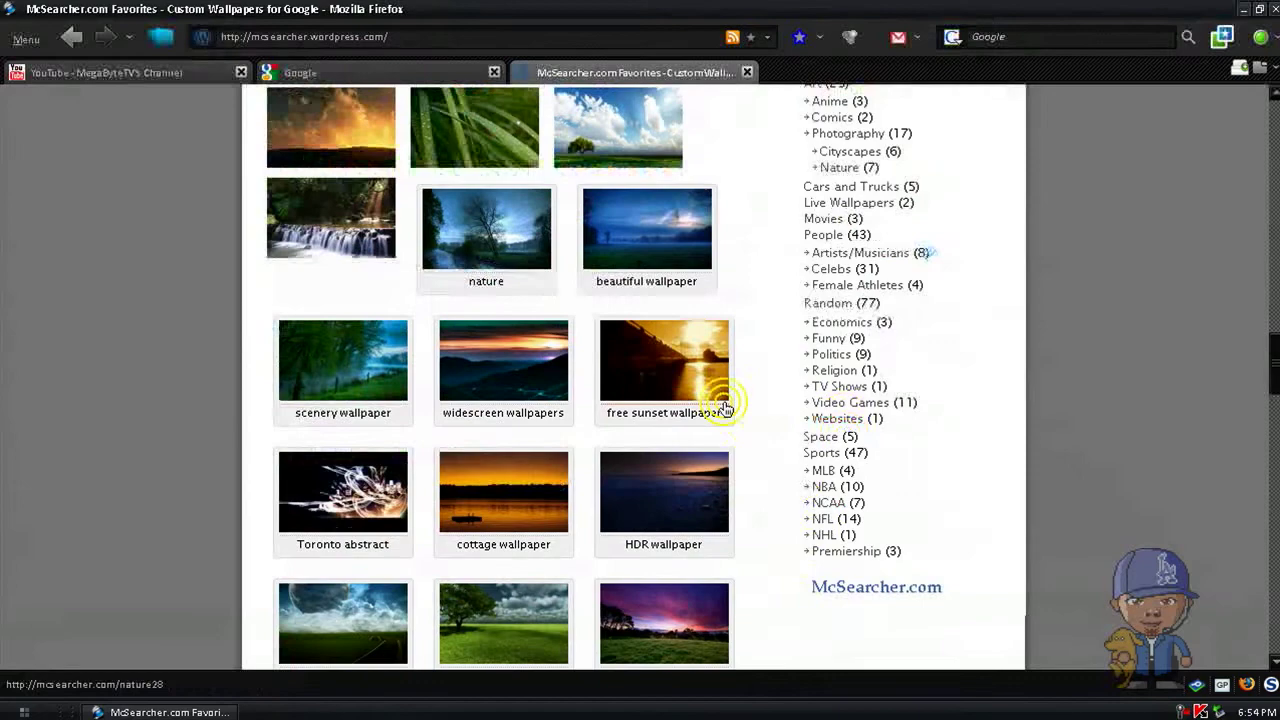
{"action": "scroll", "coordinate": [754, 410], "scroll_direction": "down", "scroll_amount": 10}
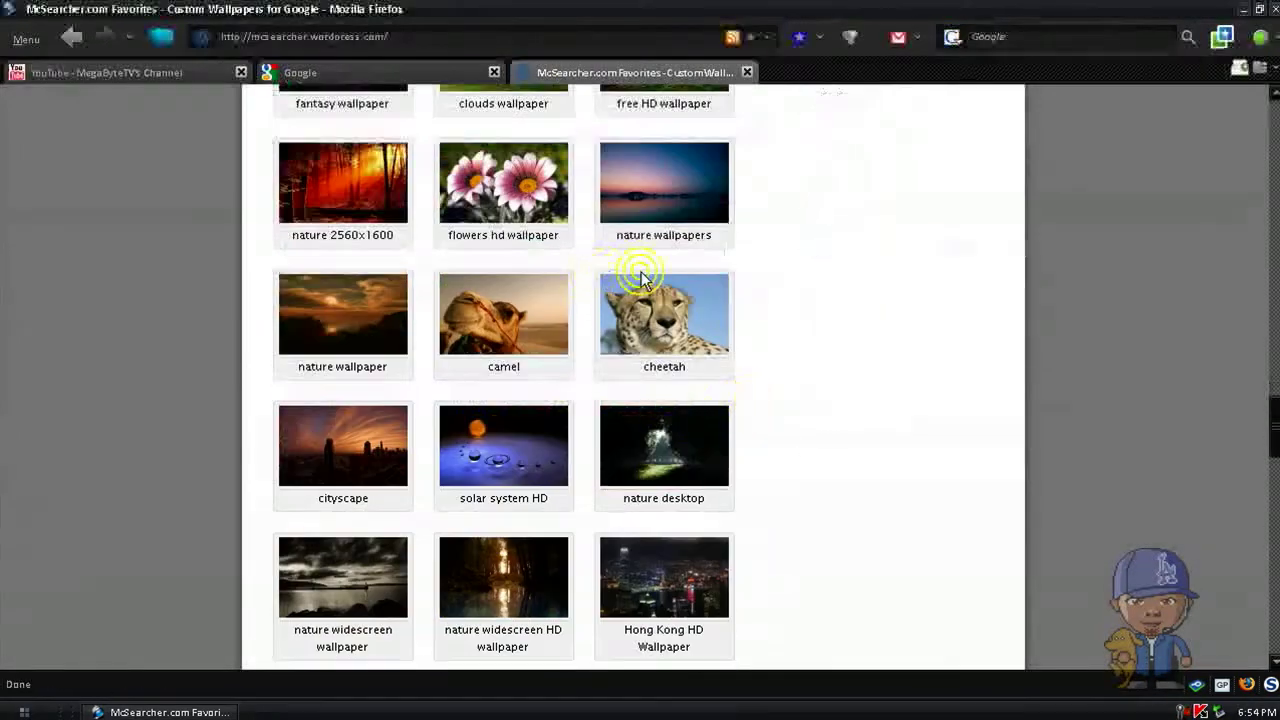
{"action": "scroll", "coordinate": [822, 420], "scroll_direction": "down", "scroll_amount": 3}
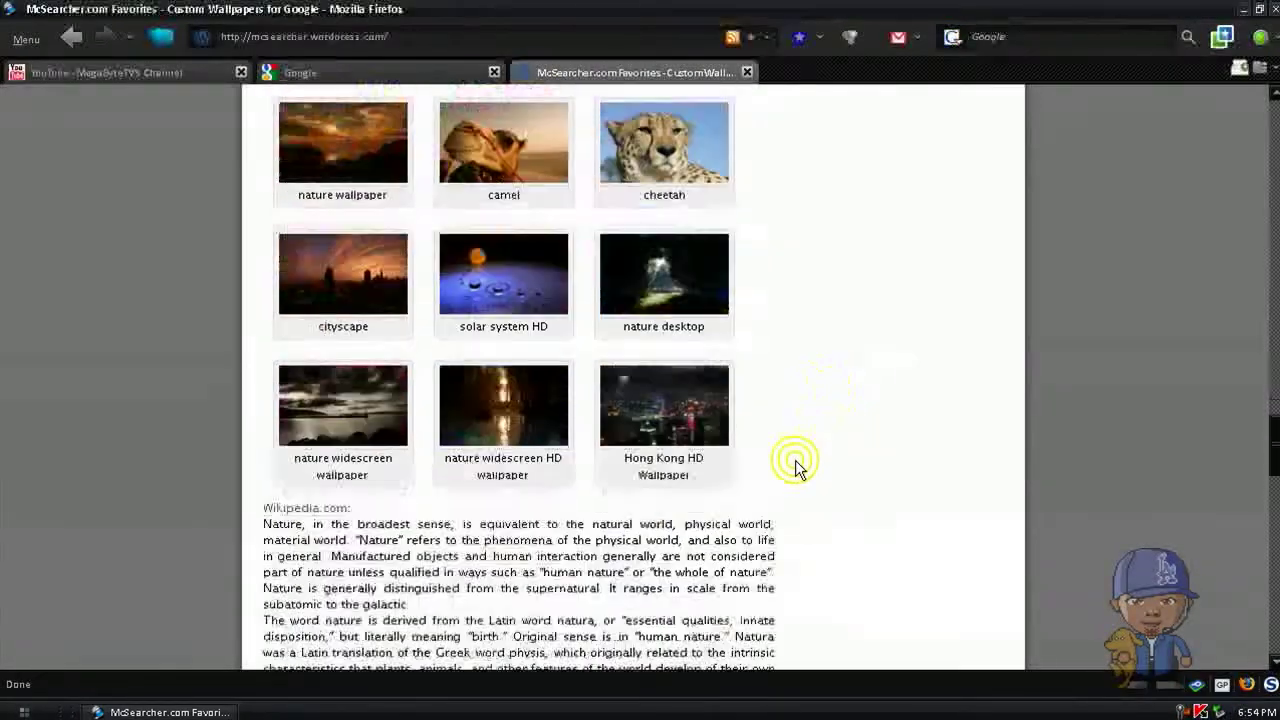
{"action": "left_click", "coordinate": [712, 405]}
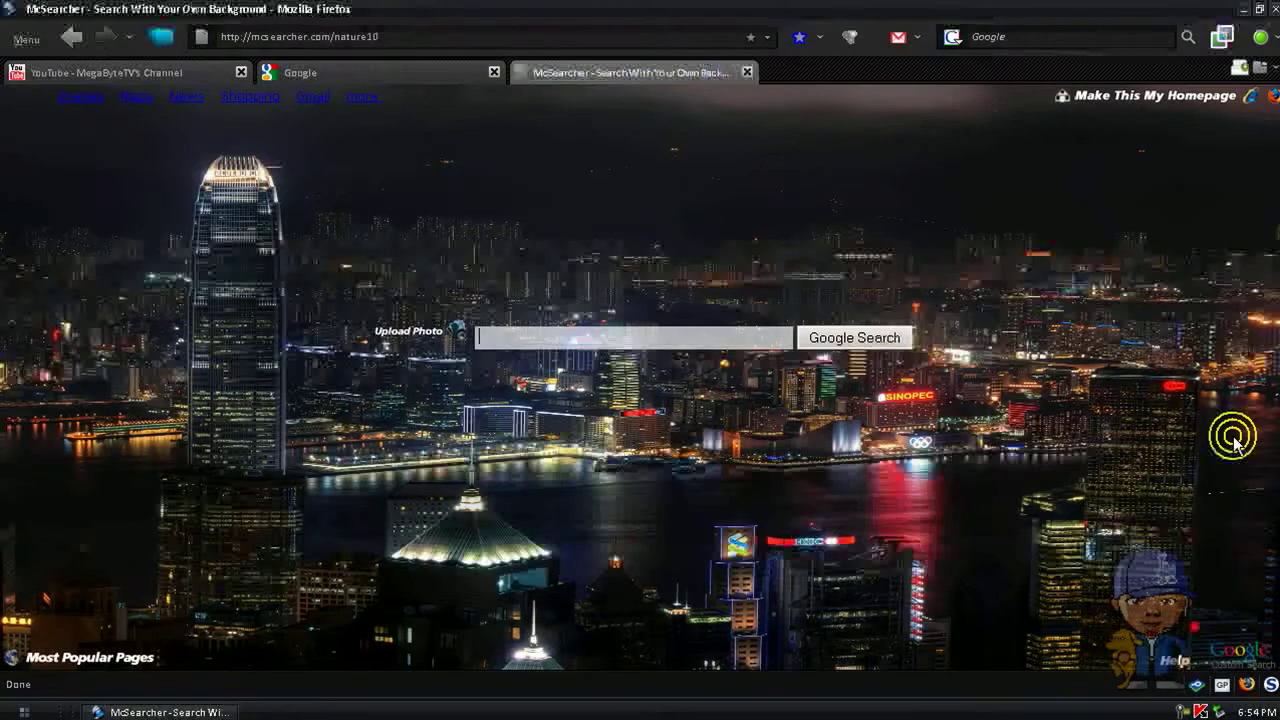
{"action": "left_click", "coordinate": [389, 36]}
{"action": "left_click", "coordinate": [452, 32]}
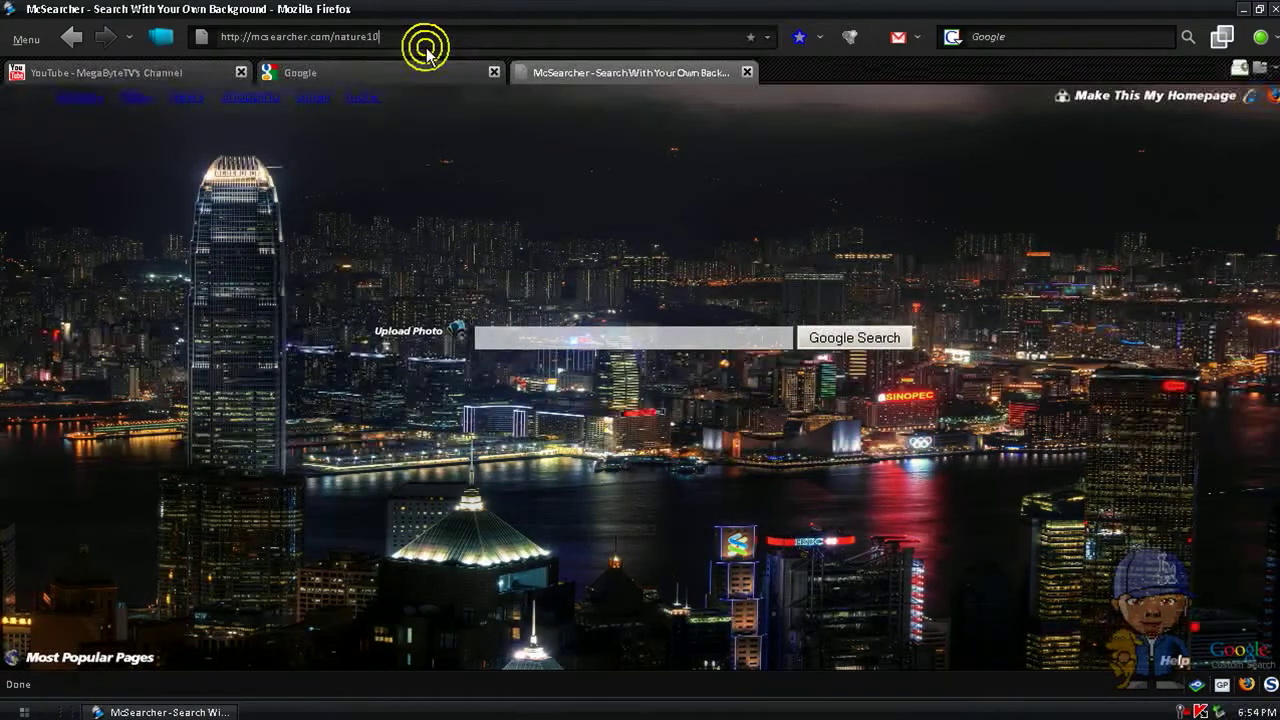
Step: Close the Hong Kong wallpaper page and the Google page, keeping only the MegaByteTV YouTube channel open
{"action": "left_click", "coordinate": [741, 73]}
{"action": "left_click", "coordinate": [493, 72]}
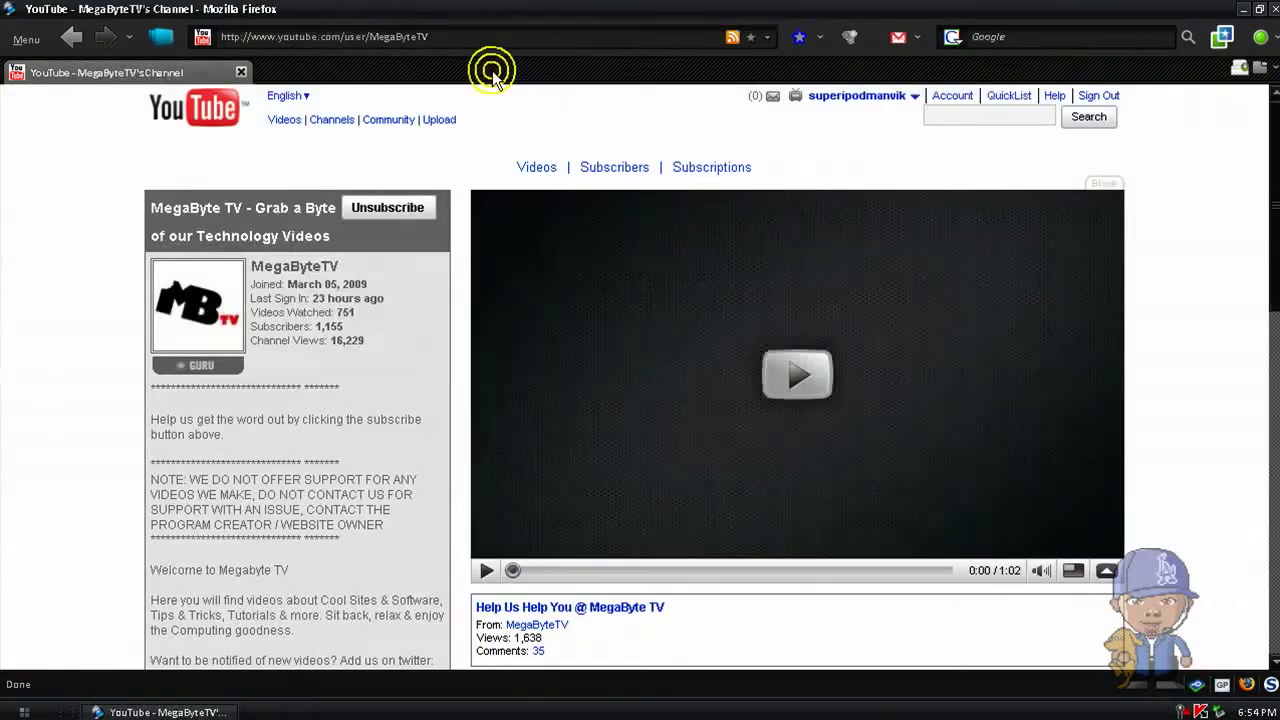
{"action": "left_click", "coordinate": [148, 252]}
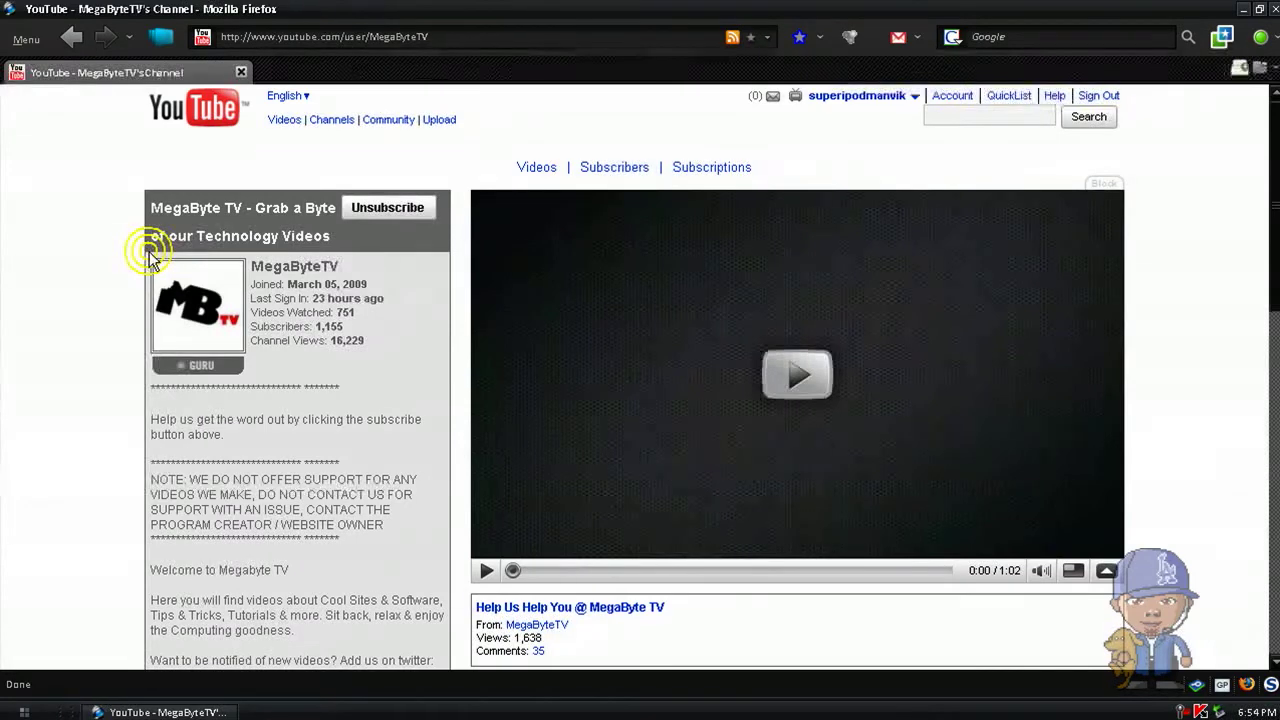
{"action": "left_click", "coordinate": [905, 97]}
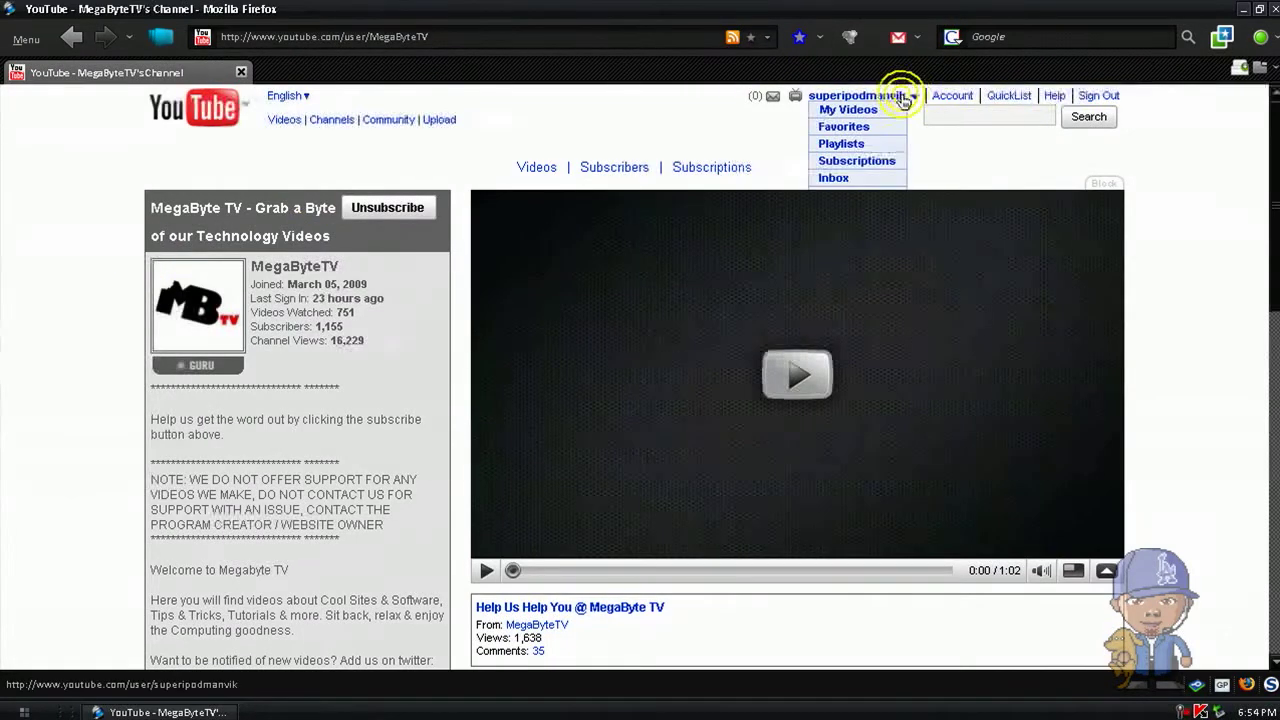
{"action": "left_click", "coordinate": [786, 114]}
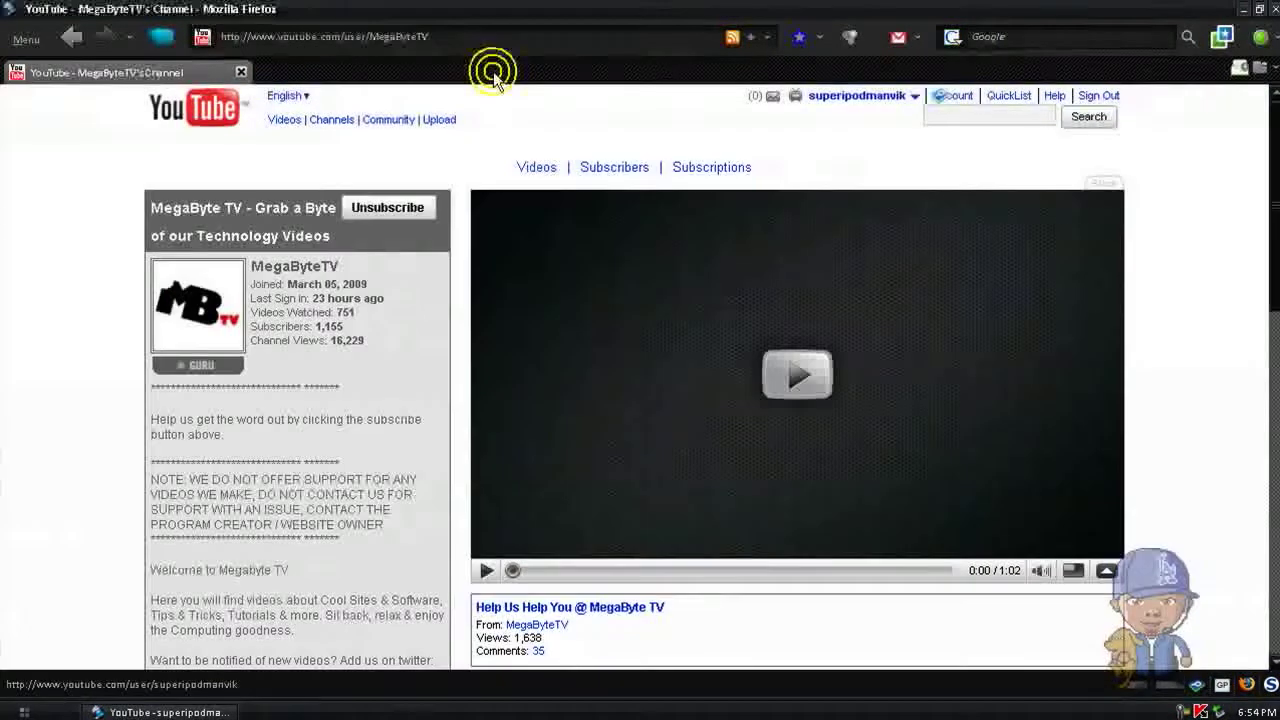
{"action": "scroll", "coordinate": [60, 440], "scroll_direction": "down", "scroll_amount": 5}
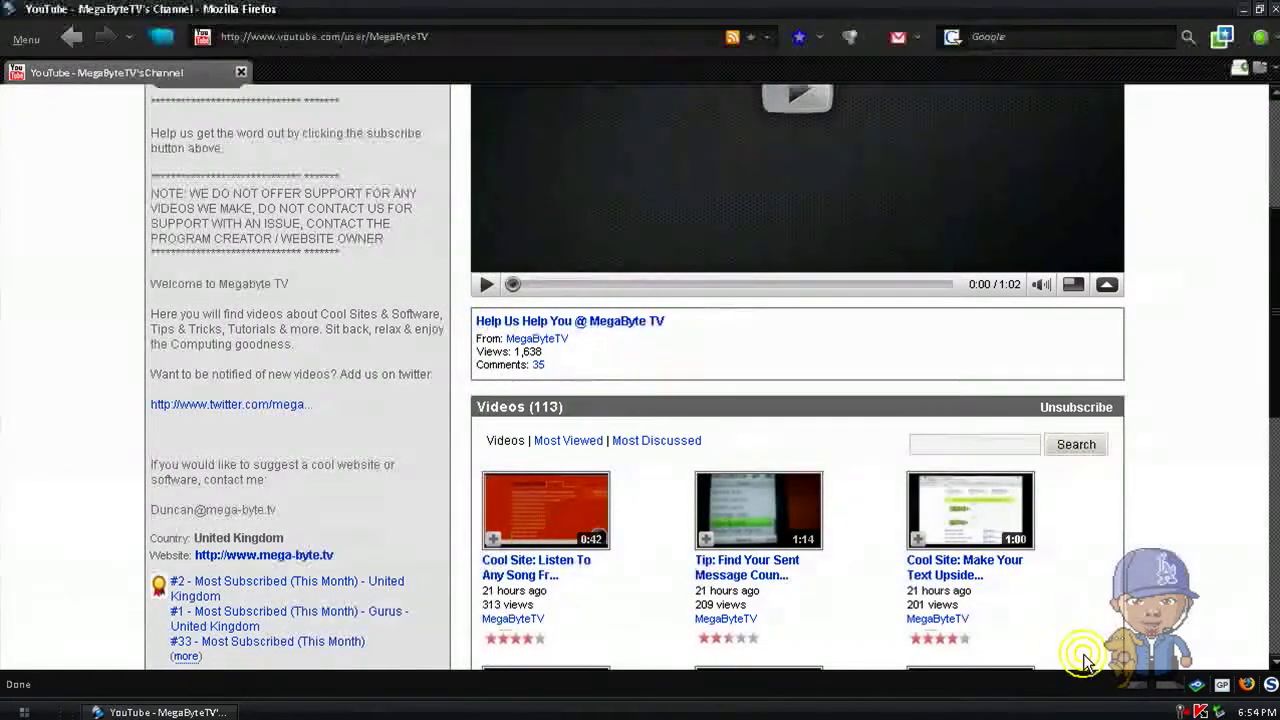
{"action": "right_click", "coordinate": [1196, 697]}
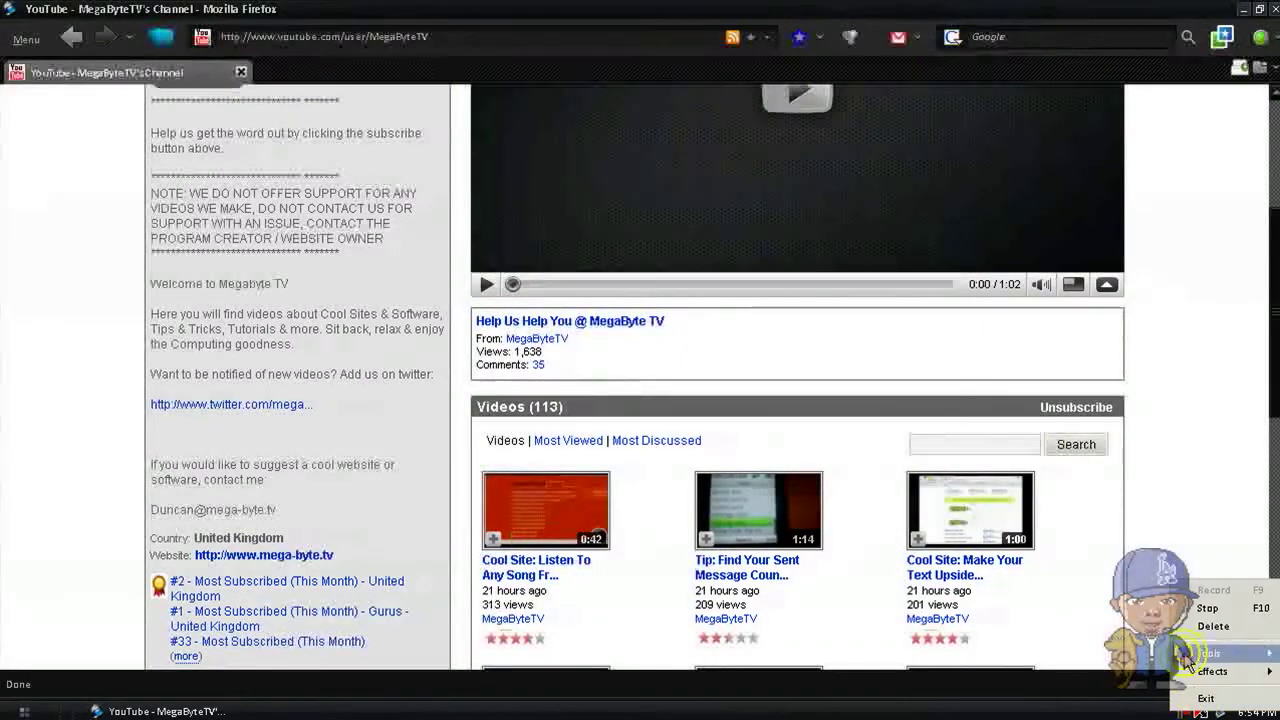